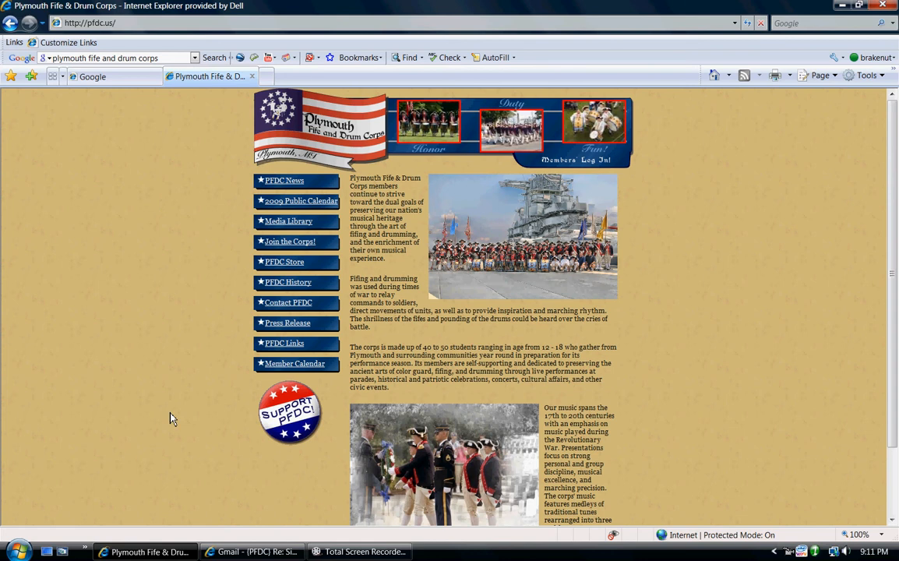
Switch to the Gmail window to view the Band Camp 2009 sign-up email, and return to the Plymouth Fife & Drum Corps browser window
left_click(269, 553)
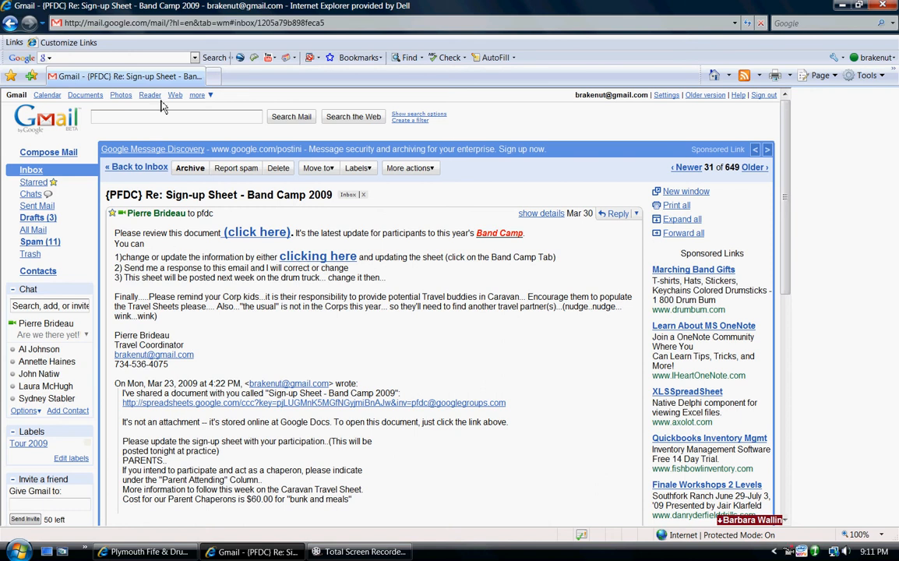
mouse_move(244, 552)
left_click(146, 552)
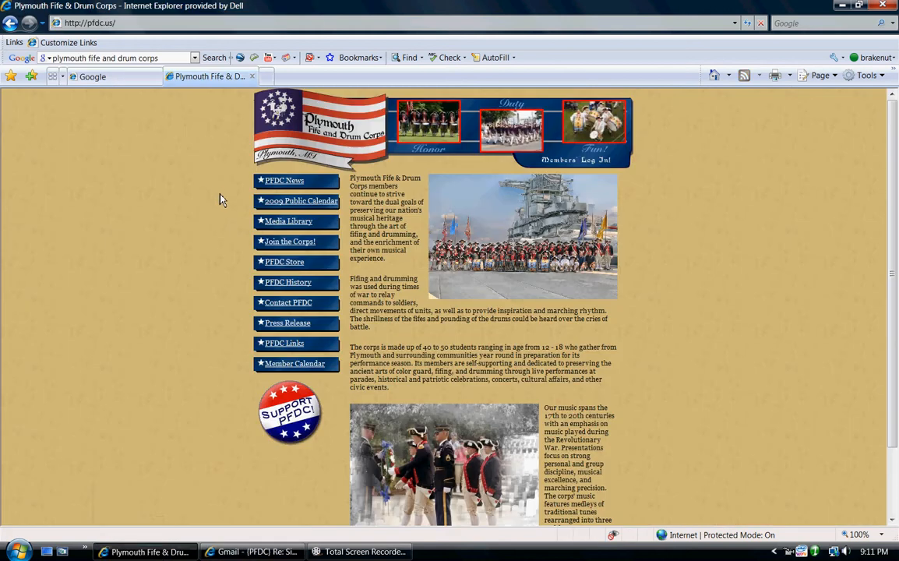
Go from the Google home page to Google Docs and open the Master Sign-Up Sheet 2009 spreadsheet in a maximized window
left_click(111, 78)
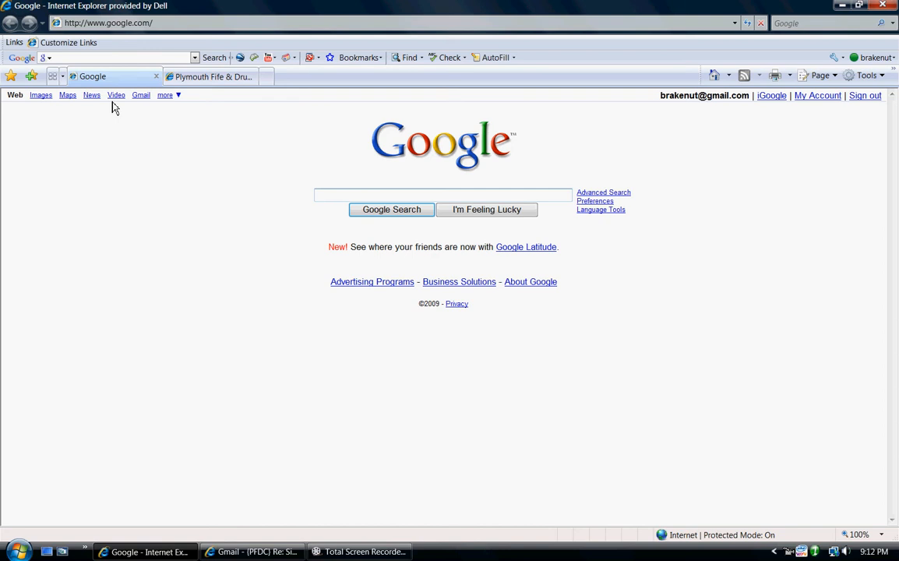
left_click(168, 99)
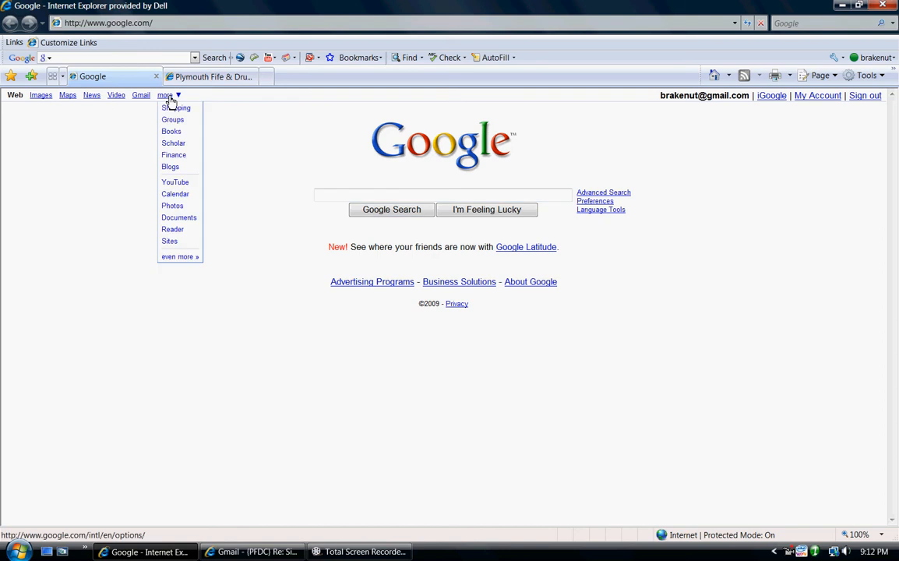
left_click(171, 222)
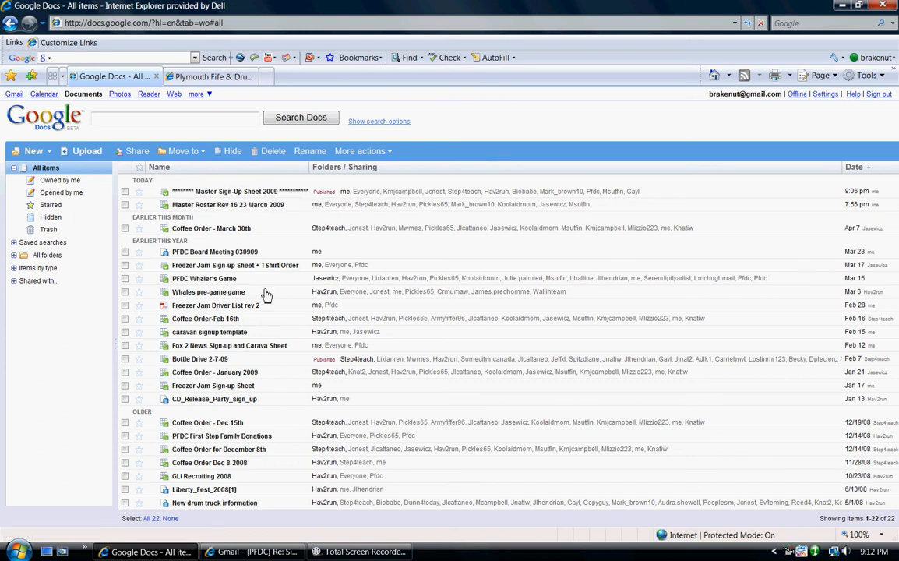
left_click(251, 192)
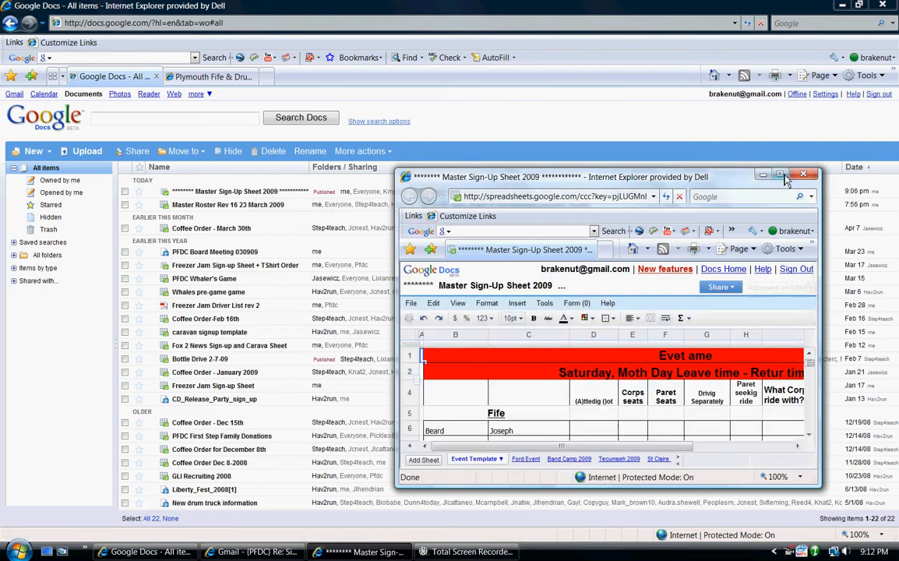
left_click(780, 173)
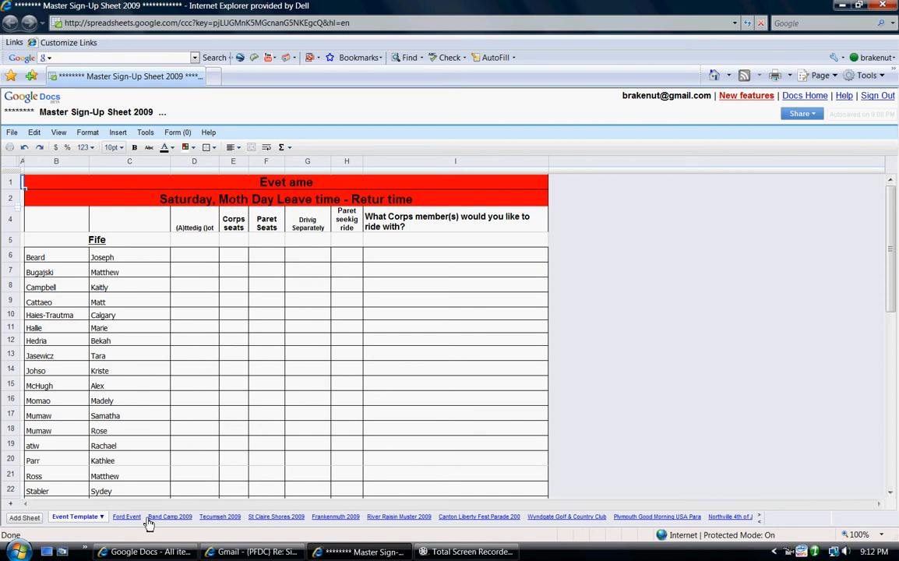
Review the sign-up entries on the Band Camp 2009 and Ford Event sheets
left_click(174, 519)
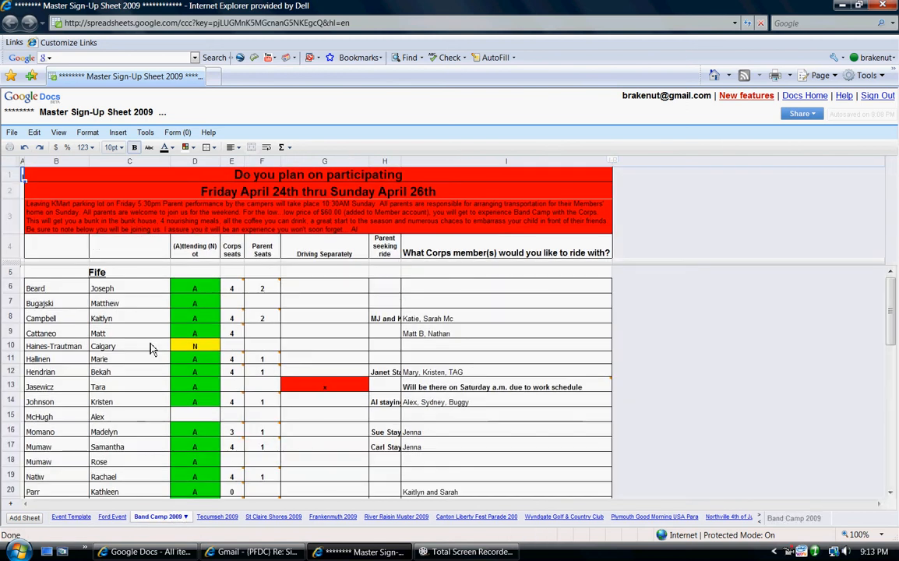
scroll(148, 354, "down", 5)
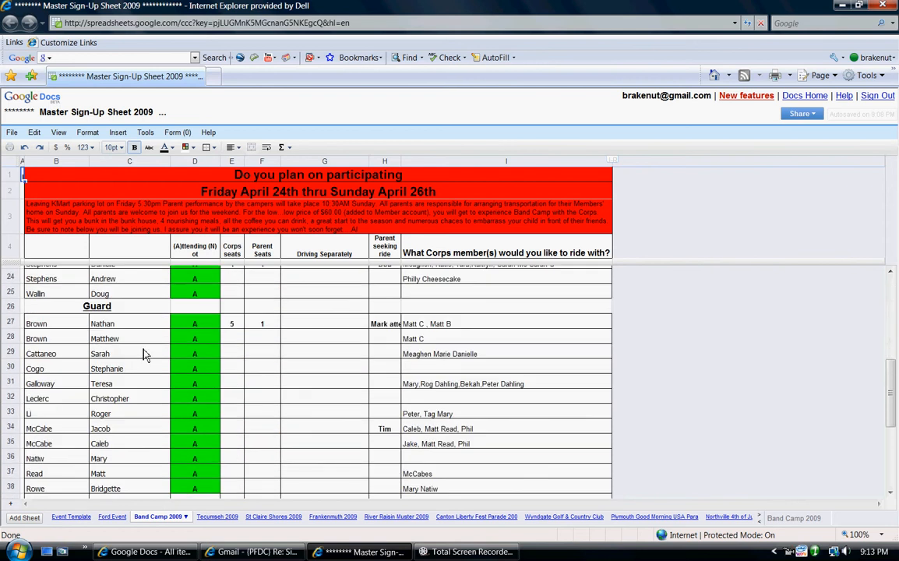
scroll(144, 354, "up", 5)
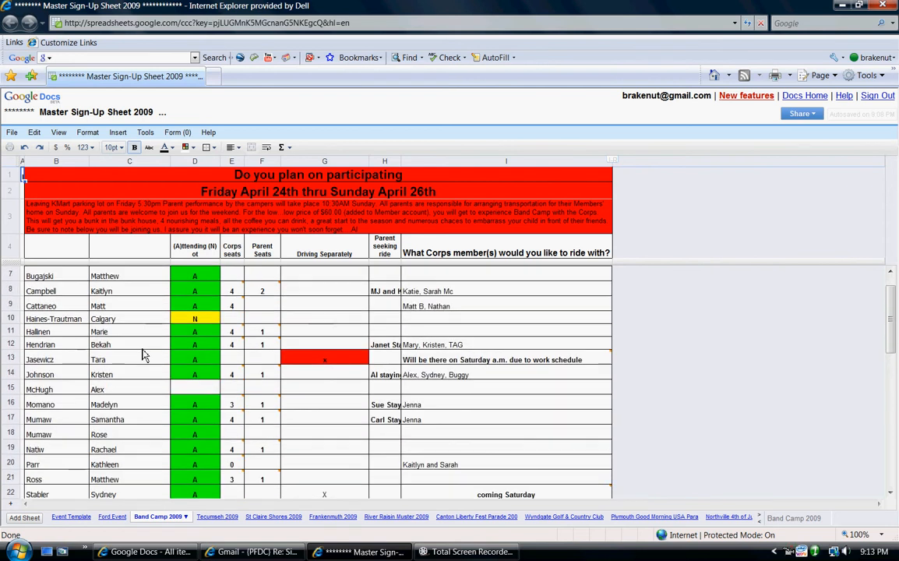
scroll(144, 355, "down", 1)
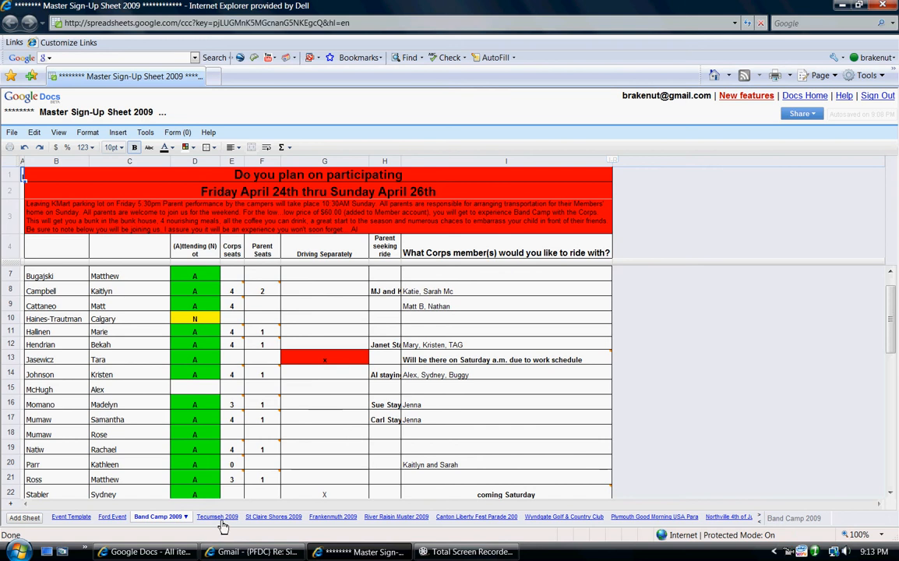
left_click(115, 518)
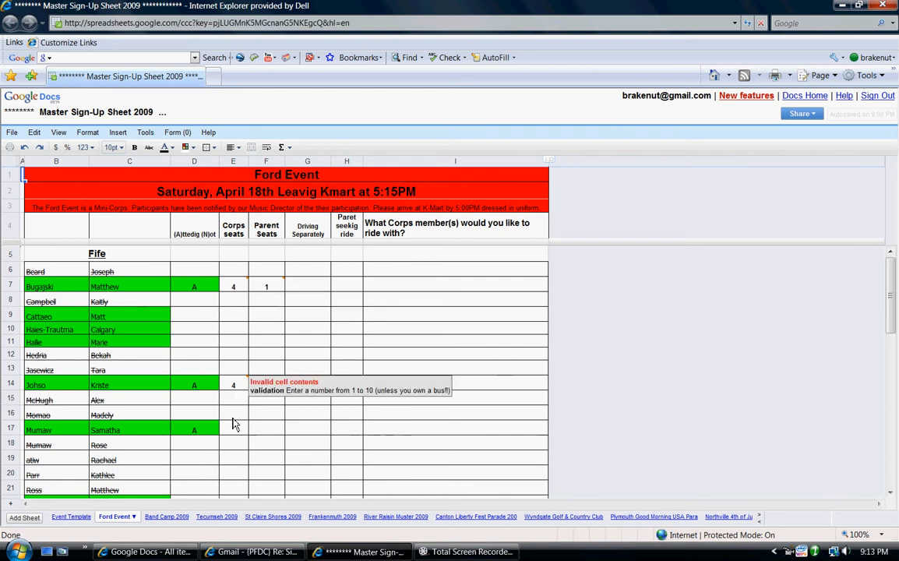
scroll(243, 421, "down", 3)
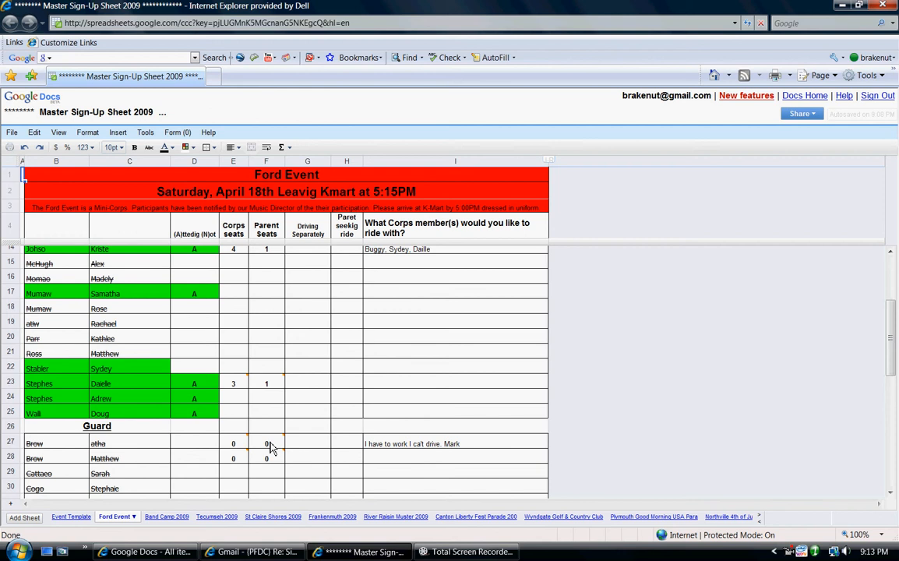
Look through the Tecumseh 2009, St Claire Shores 2009 and Frankenmuth 2009 sheets and the list of remaining event sheets
left_click(217, 516)
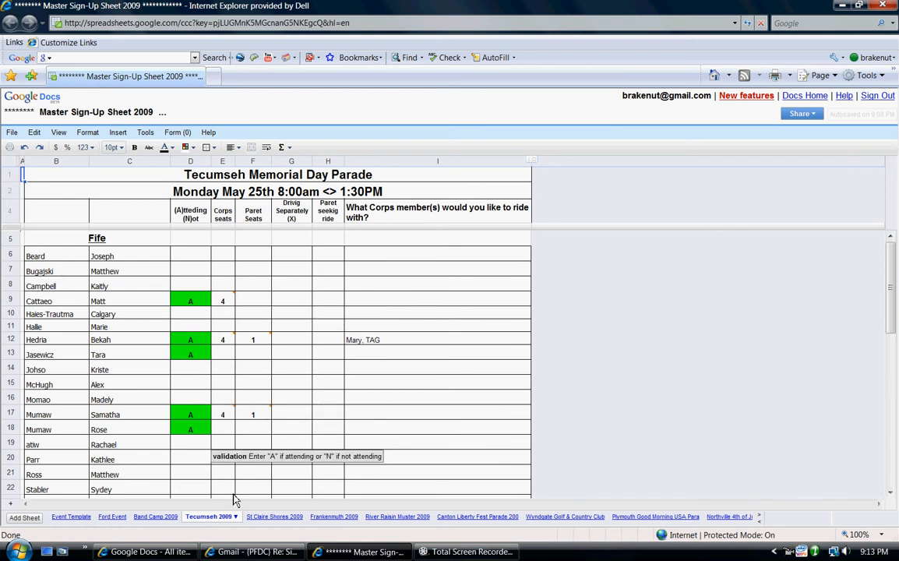
left_click(273, 518)
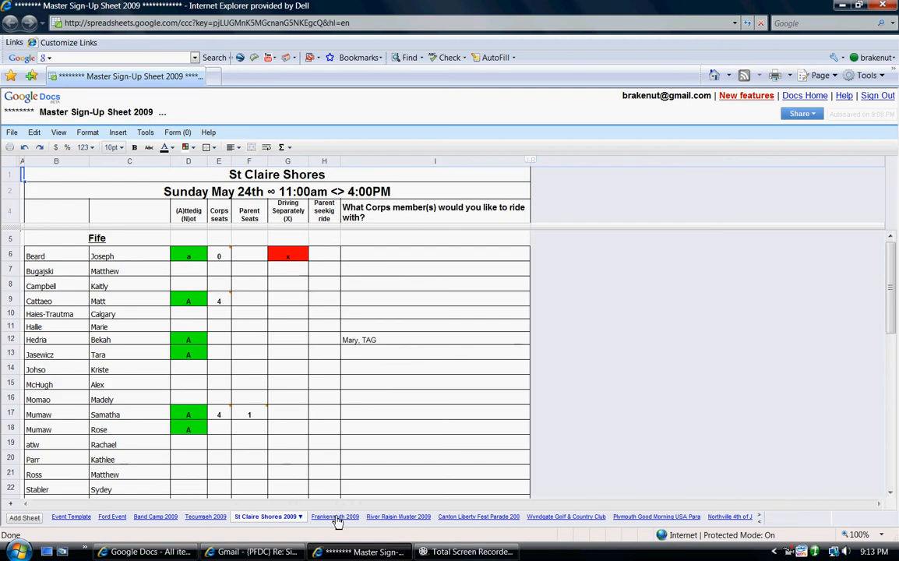
left_click(335, 518)
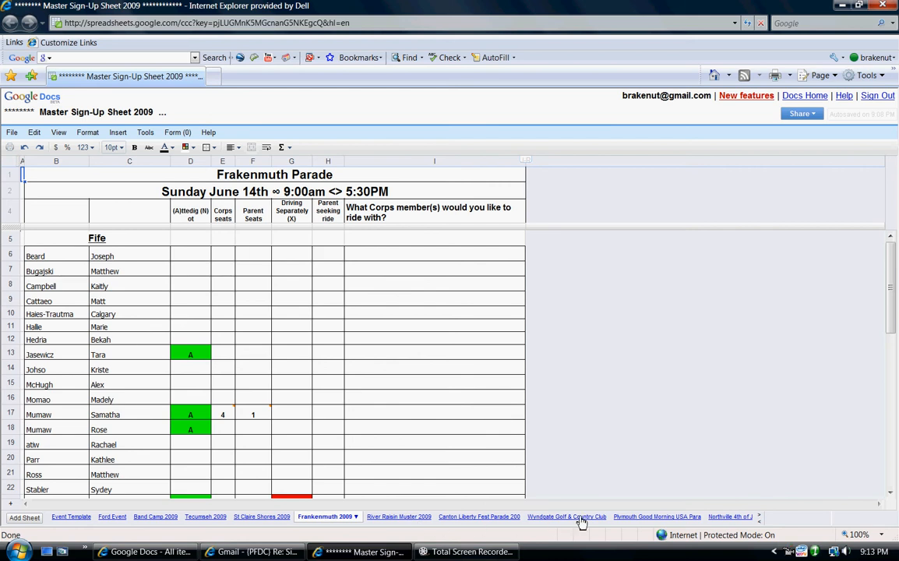
left_click(759, 517)
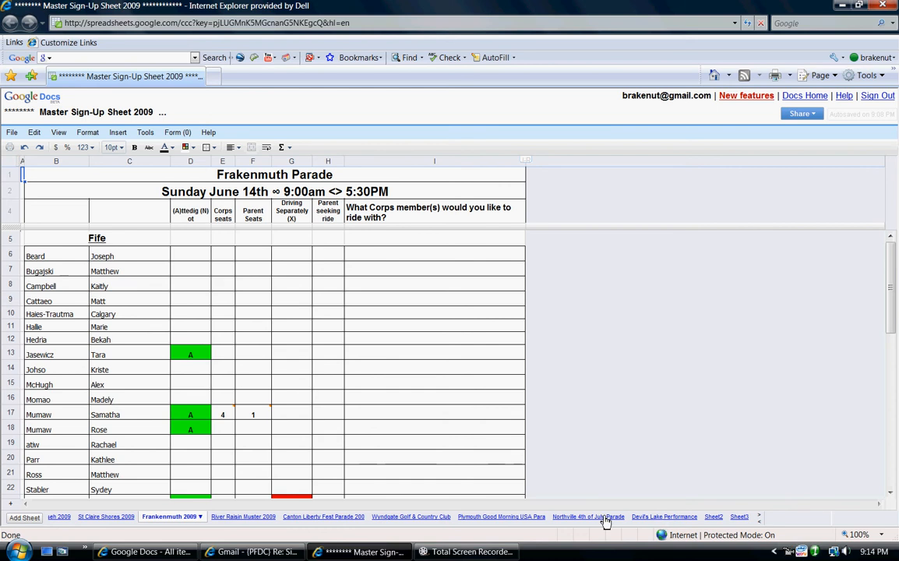
left_click(760, 522)
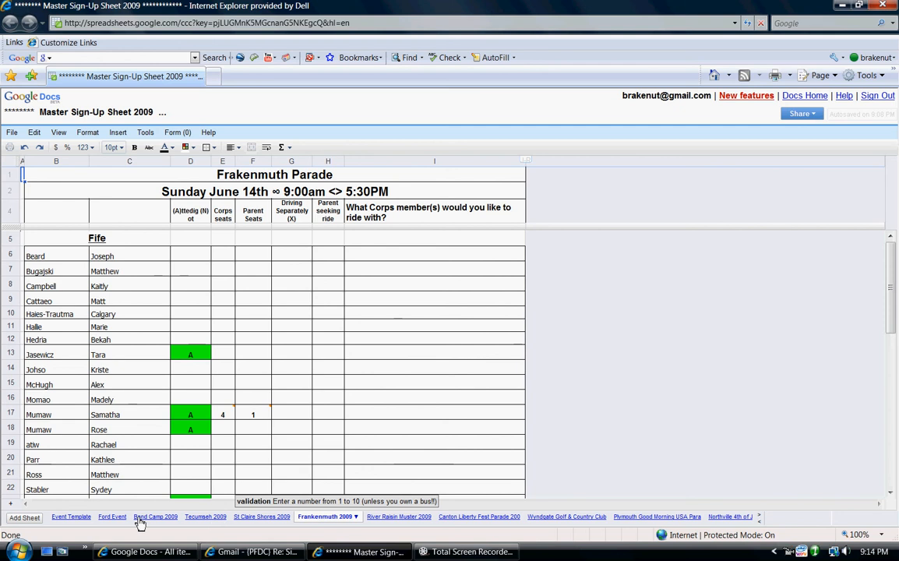
On the St Claire Shores 2009 sheet, clear the attendance, corps seats and driving separately entries in row 6
left_click(251, 519)
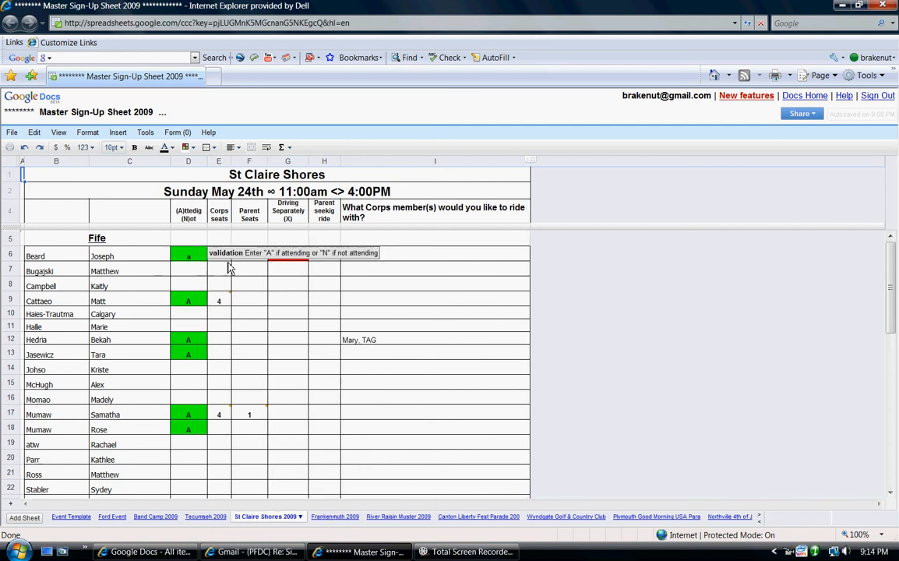
key("Return")
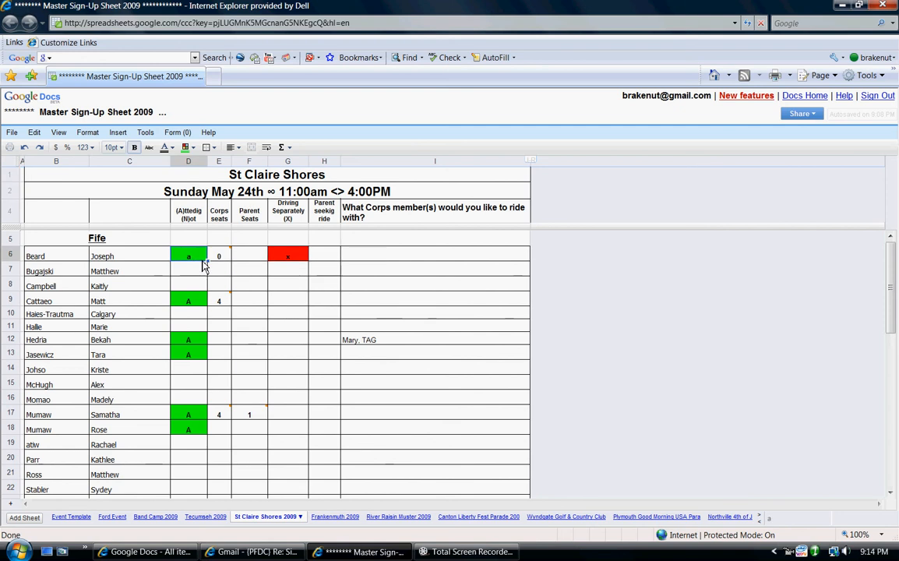
key("Delete")
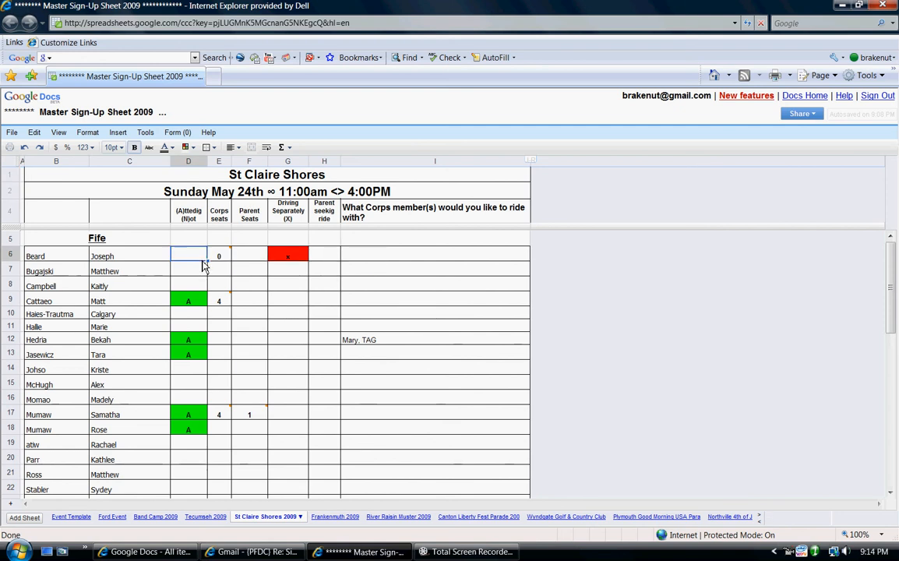
key("Right")
key("Right")
key("Right")
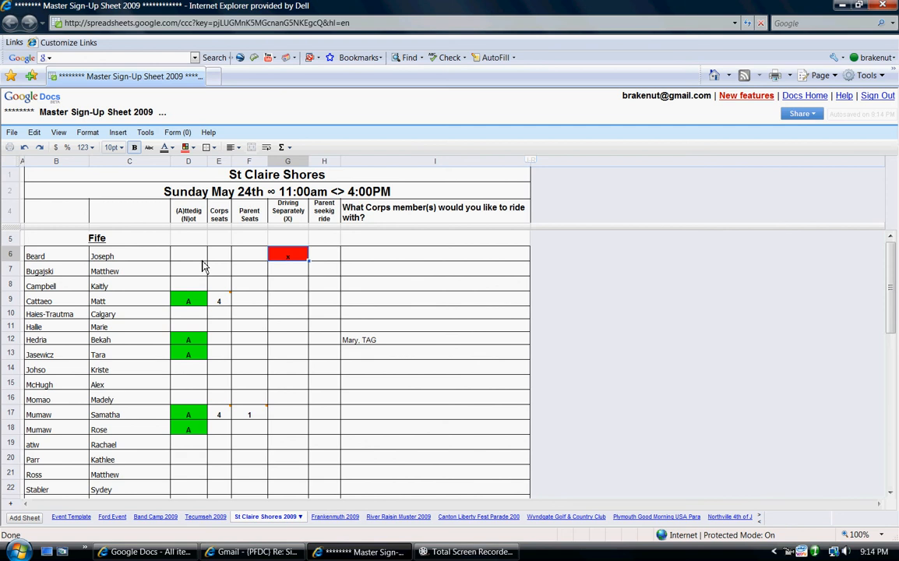
key("Delete")
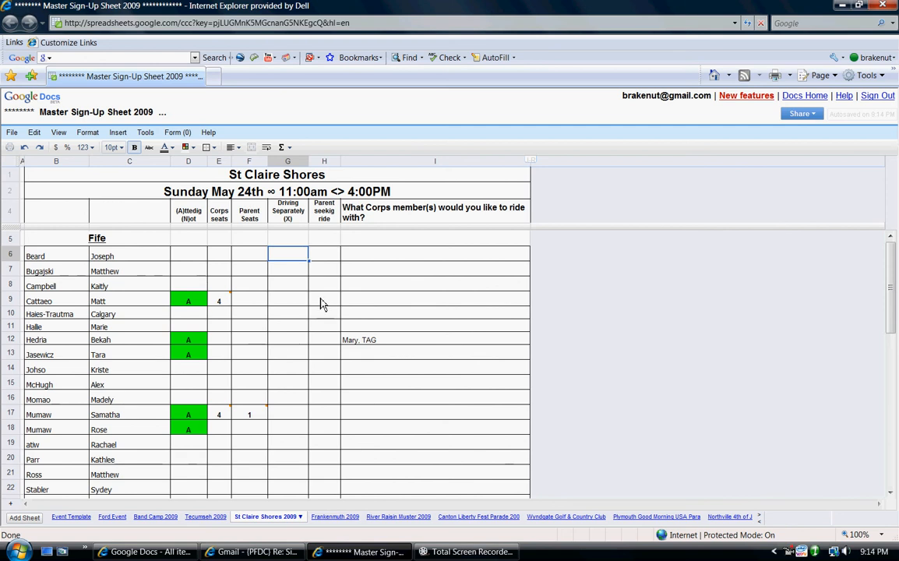
Enter "a" for attending in cell D6 and replace it with "n" for not attending
left_click(194, 257)
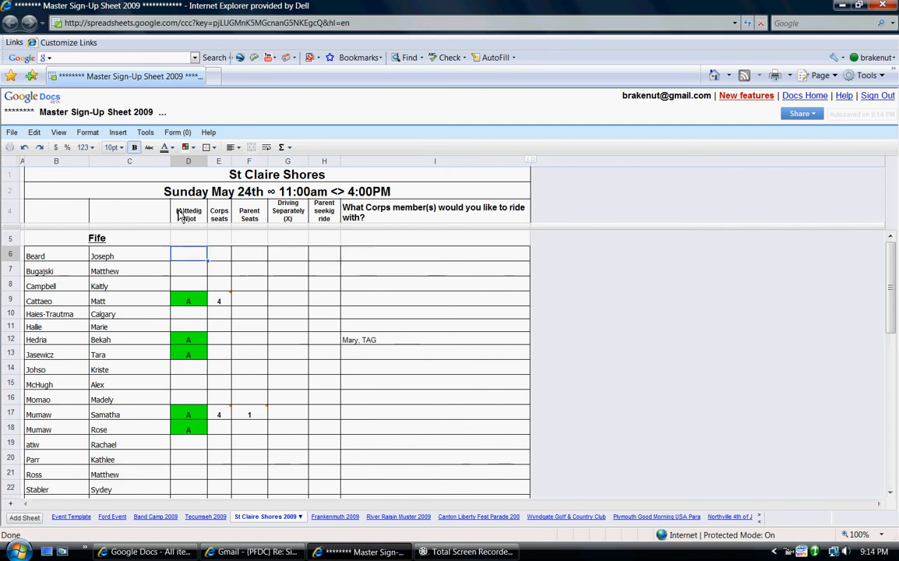
type("a")
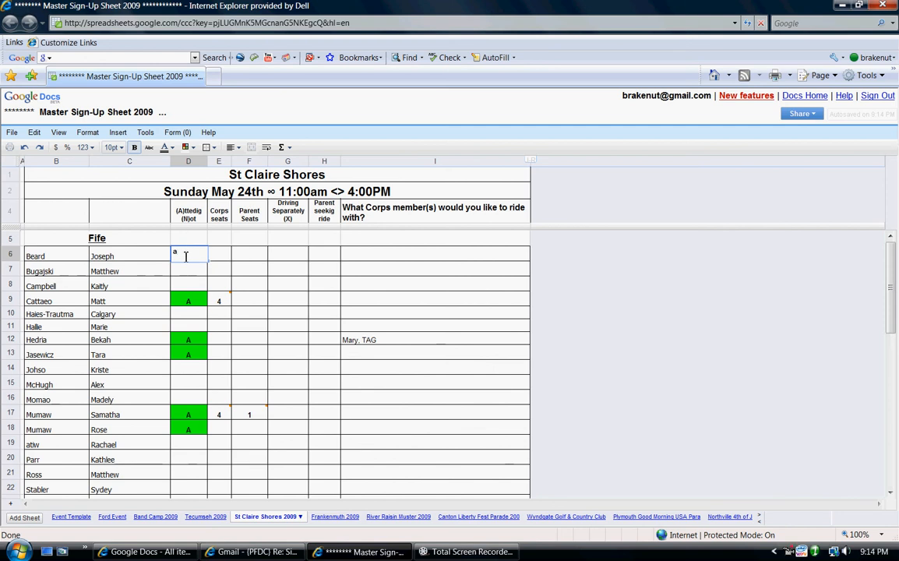
key("Tab")
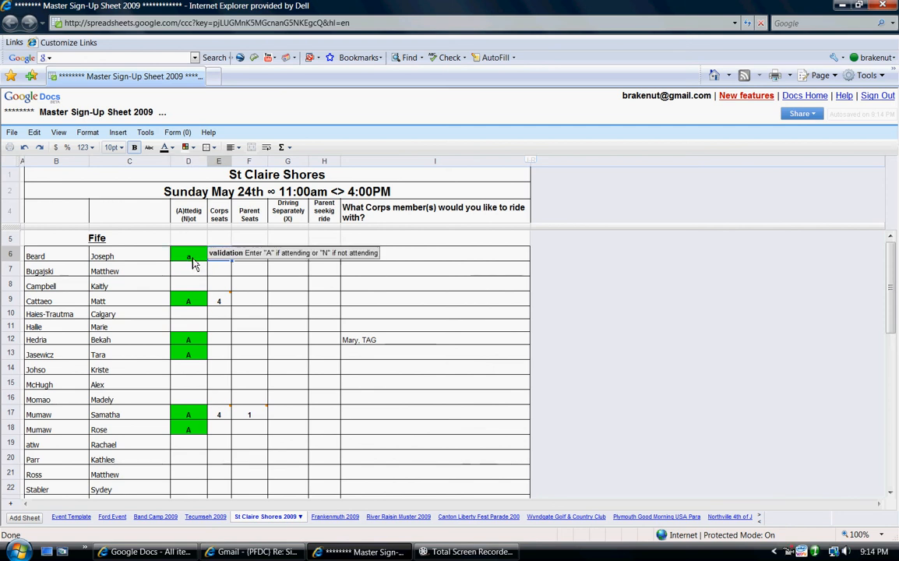
left_click(194, 263)
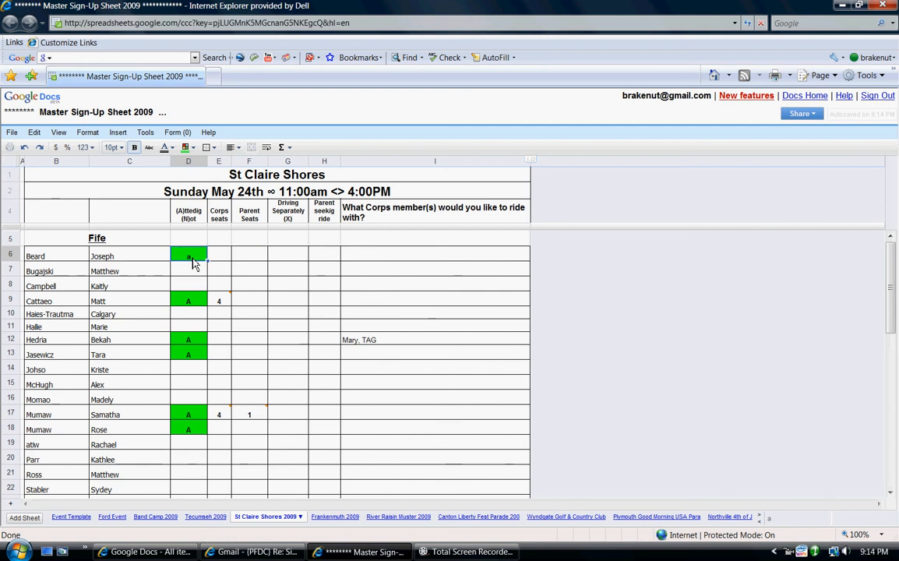
type("n")
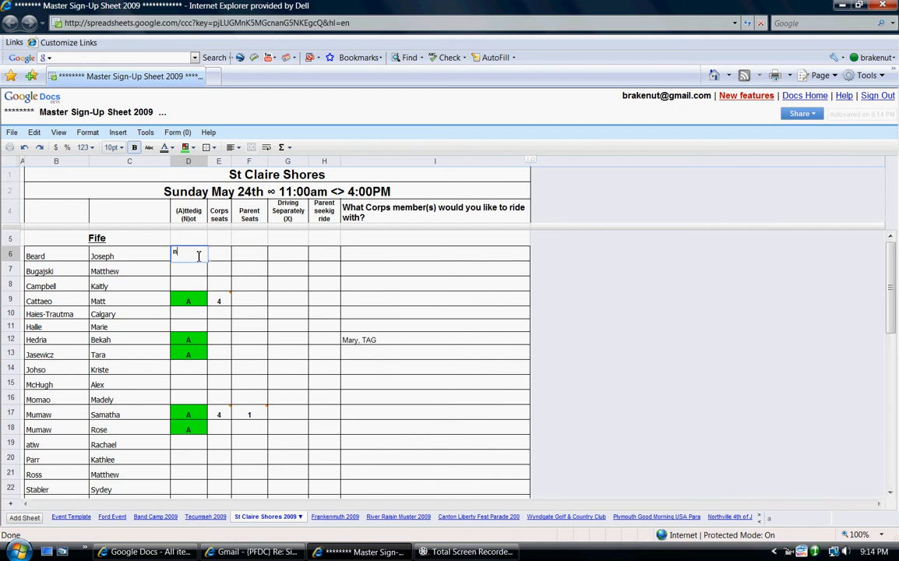
key("Tab")
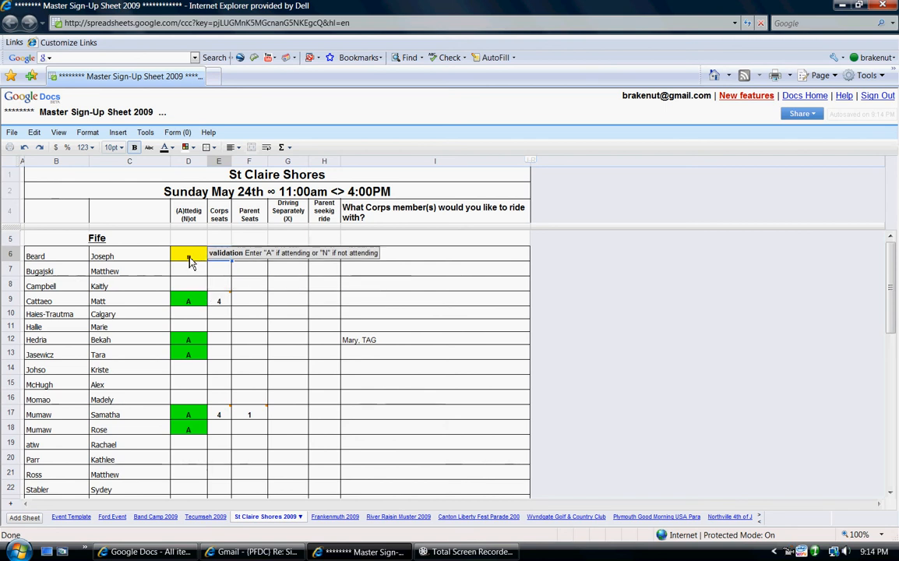
Set the attendance in cell D6 to "a" for attending
type("a")
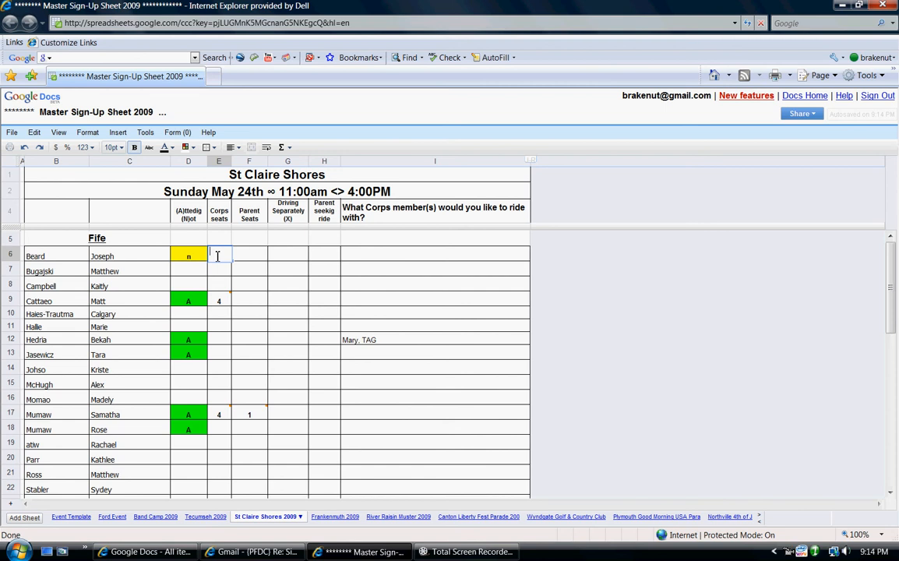
key("Escape")
key("Left")
type("a")
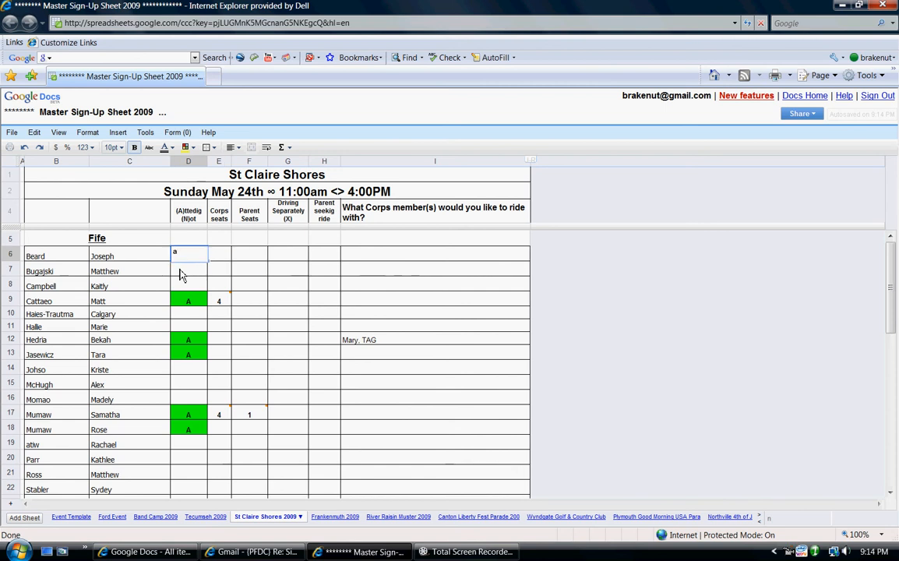
key("Tab")
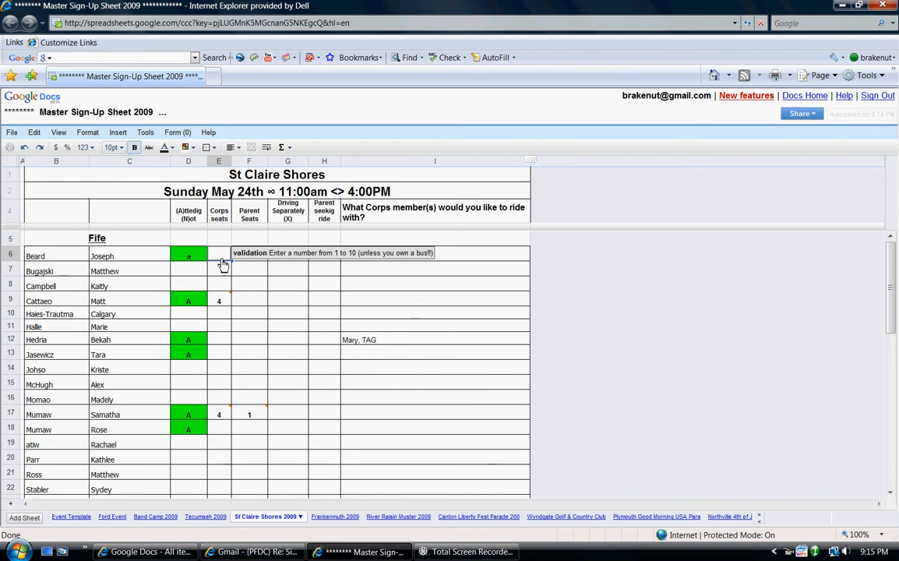
Enter 4 corps seats for the row 6 member in cell E6
type("4")
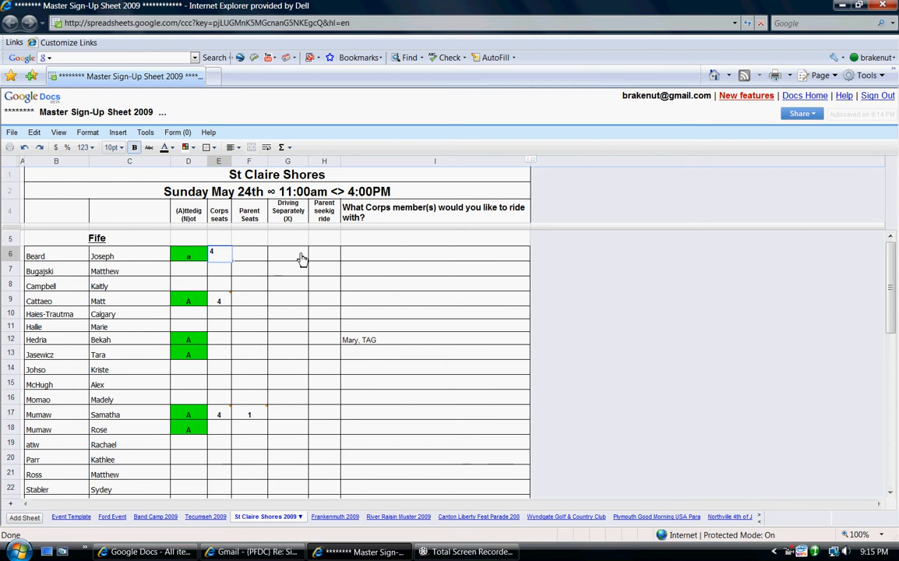
left_click(249, 259)
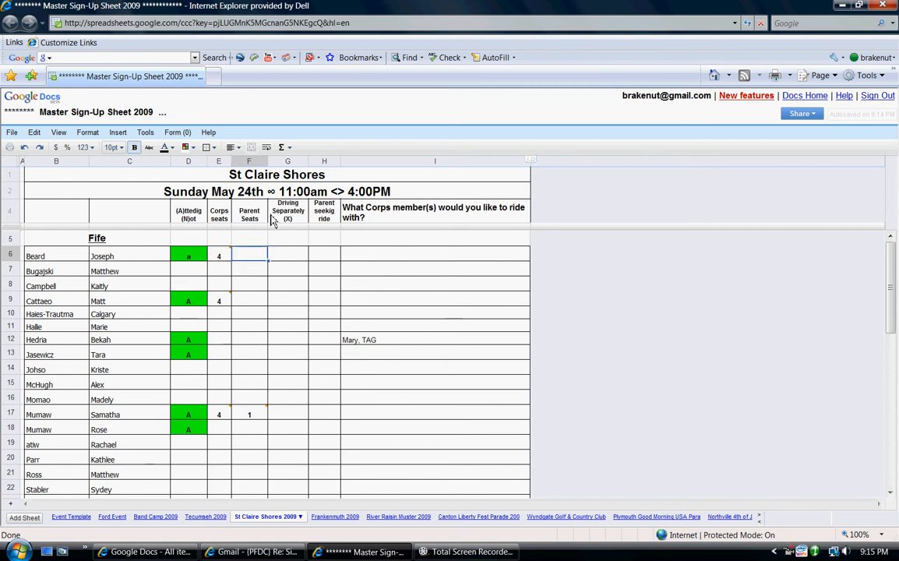
left_click(224, 259)
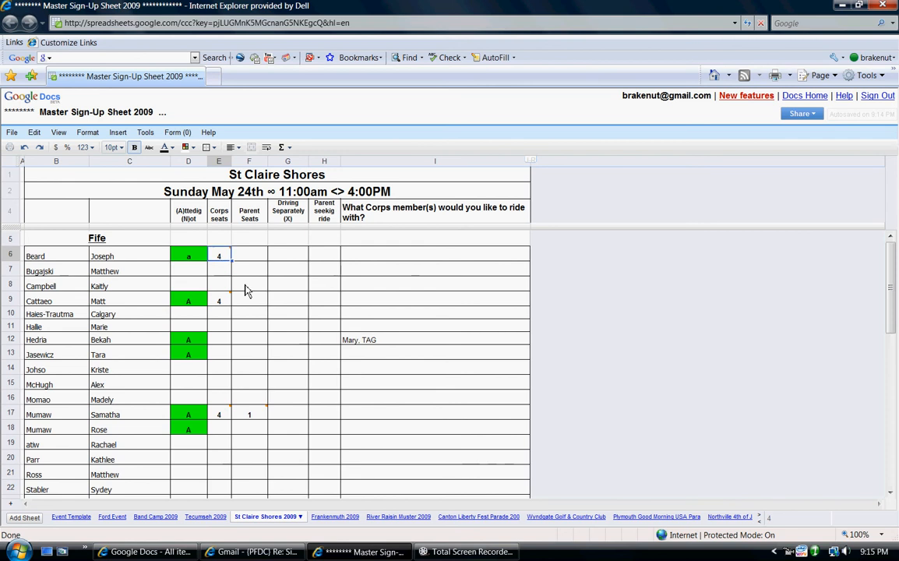
Enter 1 parent seat for the row 6 member in cell F6
left_click(250, 259)
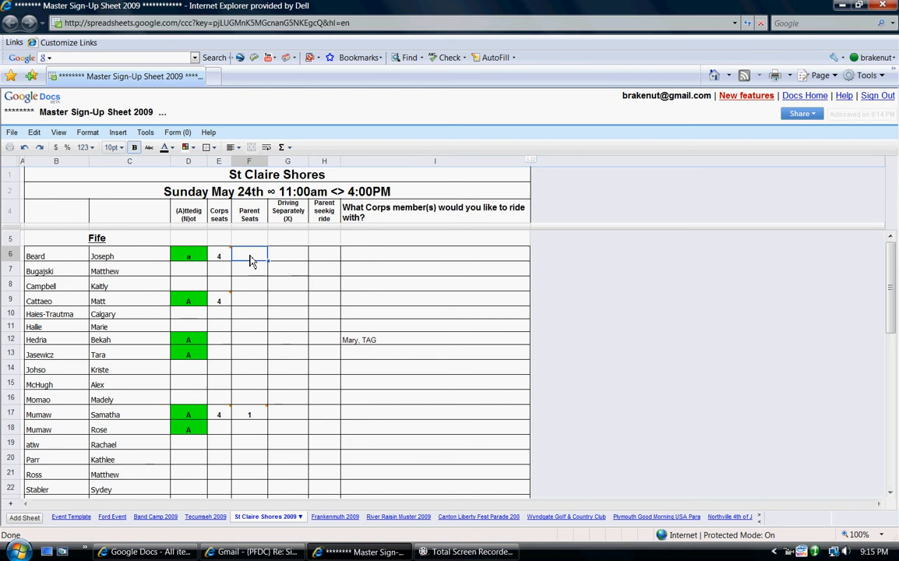
type("1")
key("Tab")
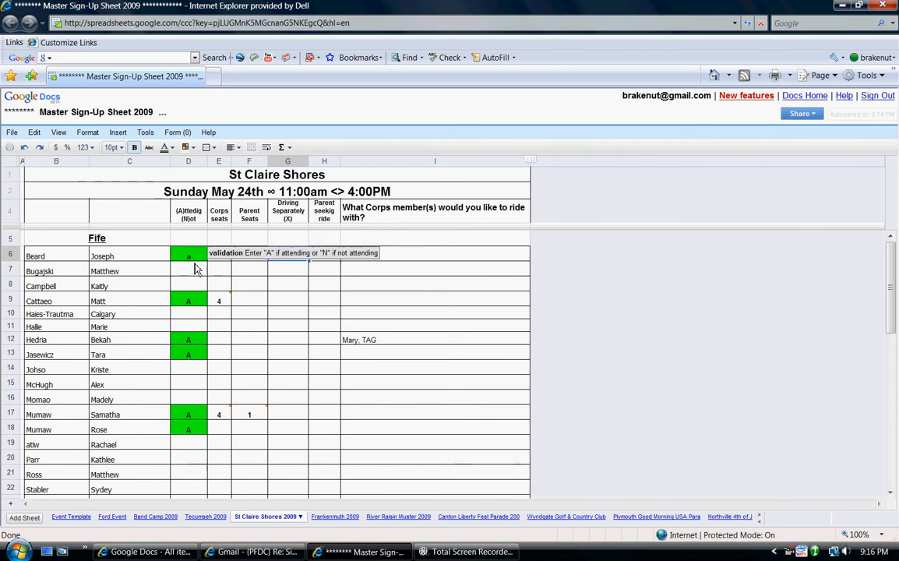
Set the row 6 member's corps seats in E6 to 0 and enter "X" for driving separately in G6
left_click(221, 257)
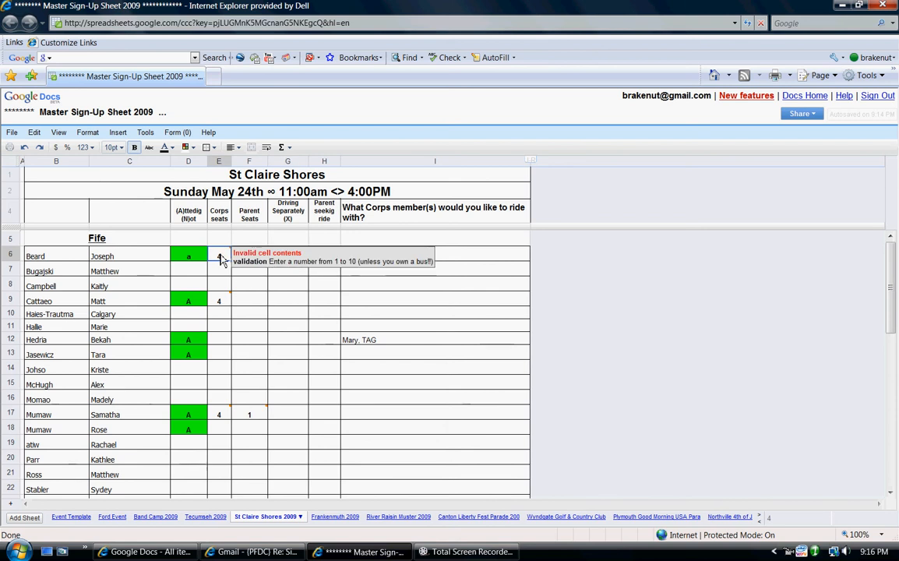
type("0")
left_click(294, 259)
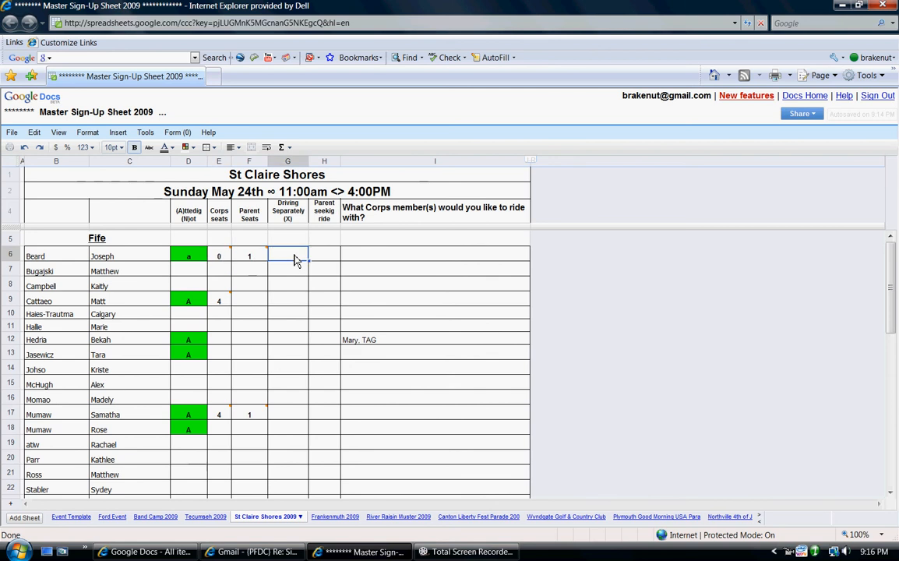
type("X")
left_click(327, 257)
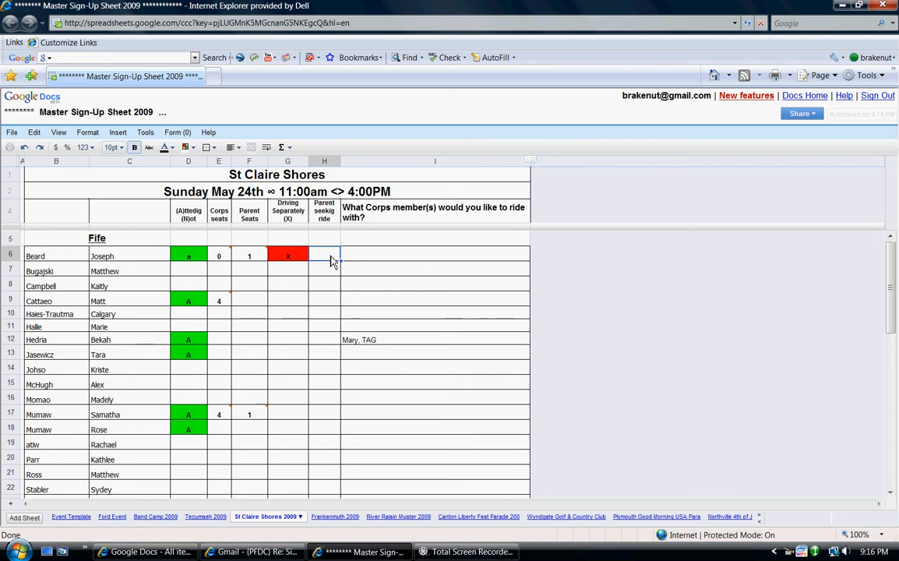
Set the row 6 member's parent seats in cell F6 to 0
mouse_move(290, 261)
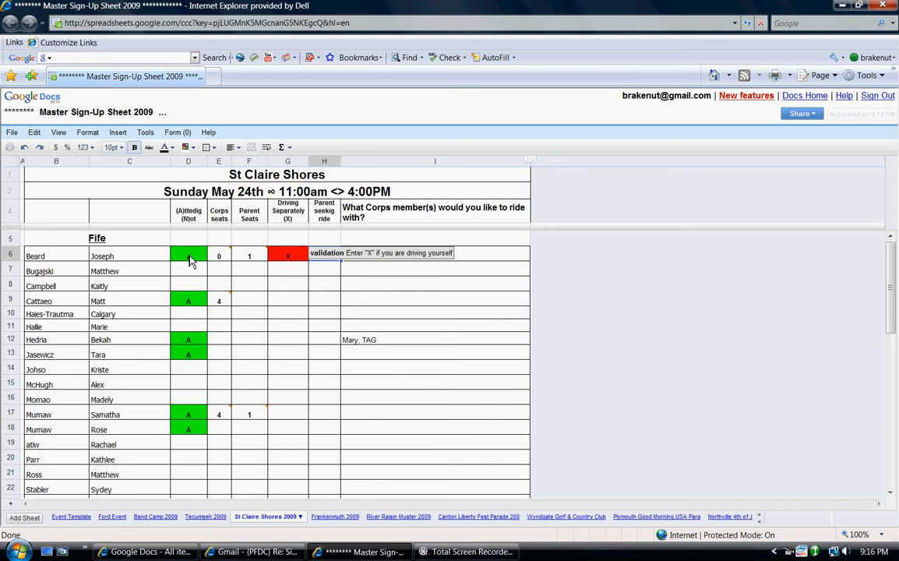
left_click(257, 258)
type("0")
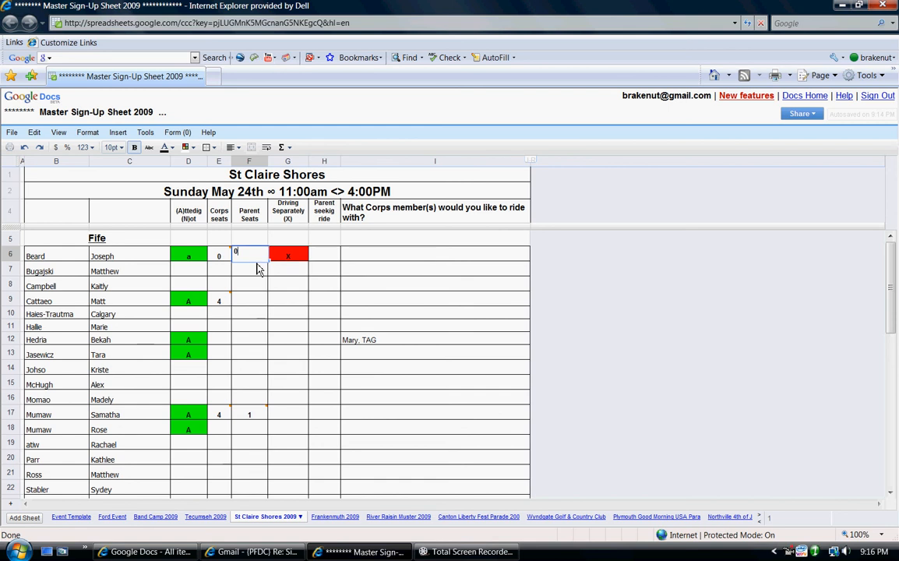
left_click(327, 262)
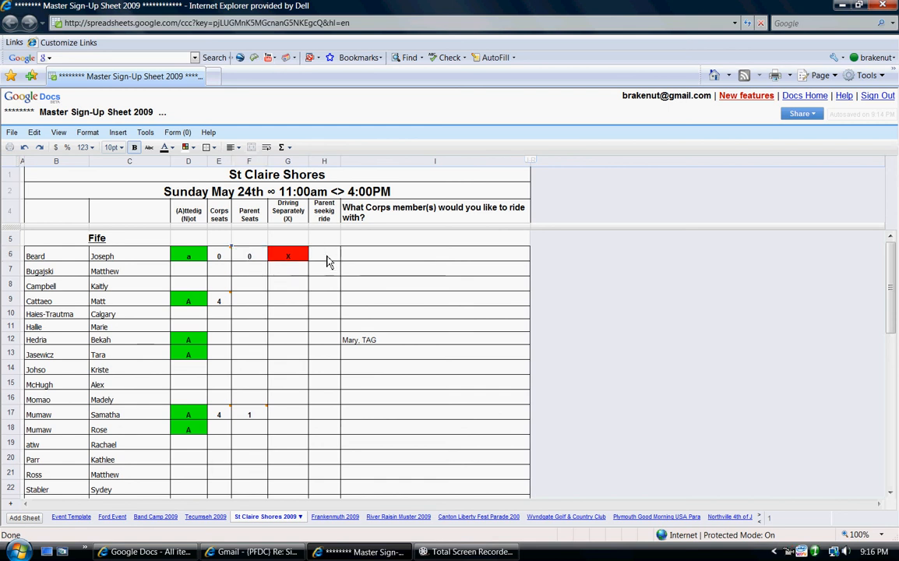
Clear the driving separately mark in G6 and enter "Y" for parent seeking ride in H6
left_click(192, 261)
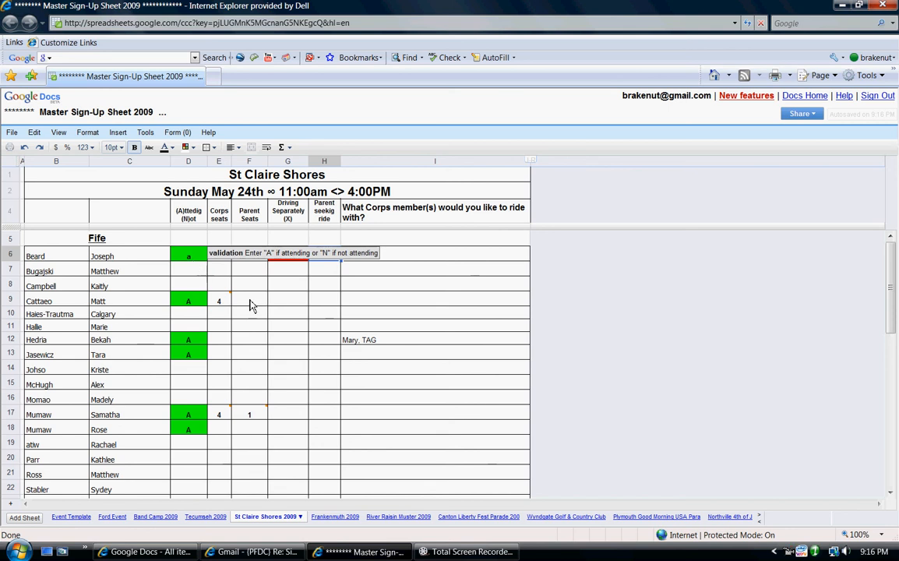
left_click(285, 259)
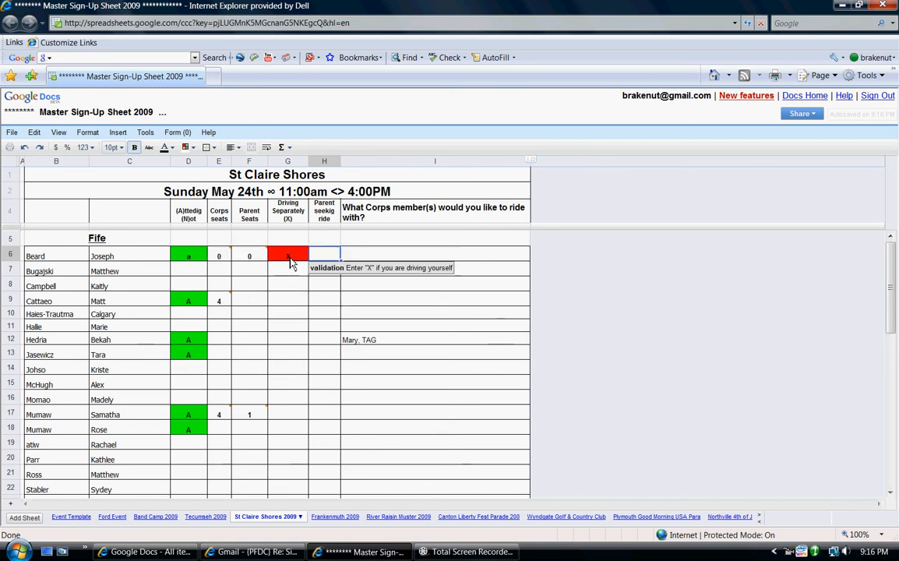
key("Delete")
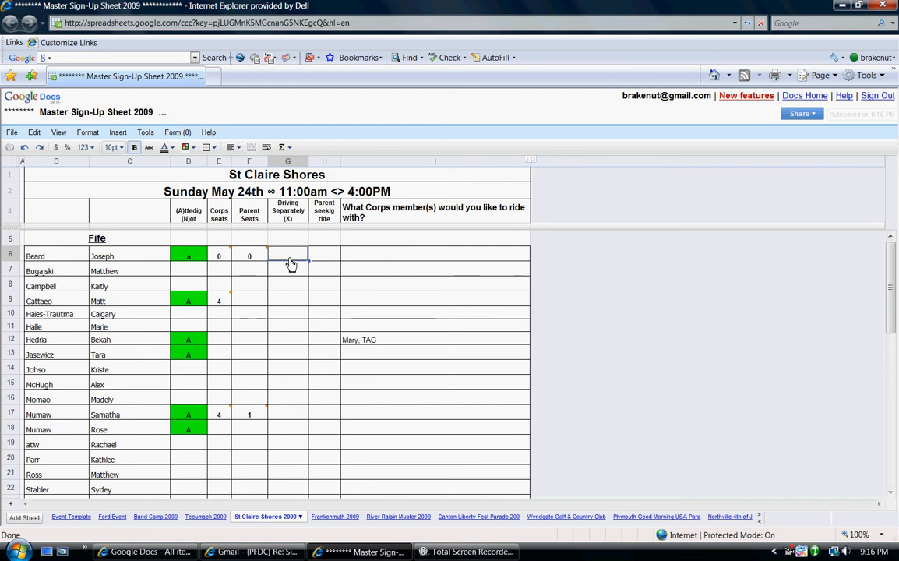
left_click(328, 263)
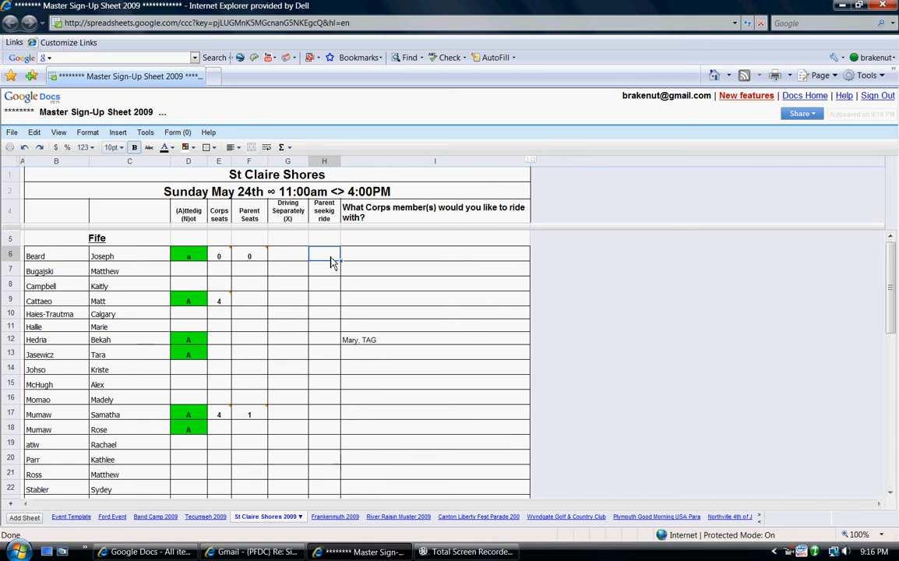
type("Y")
left_click(389, 264)
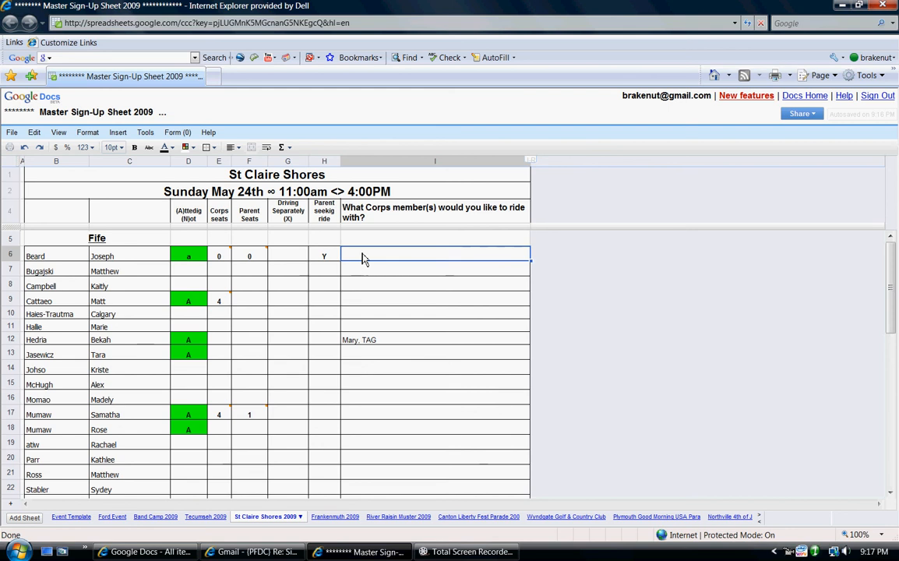
left_click(34, 133)
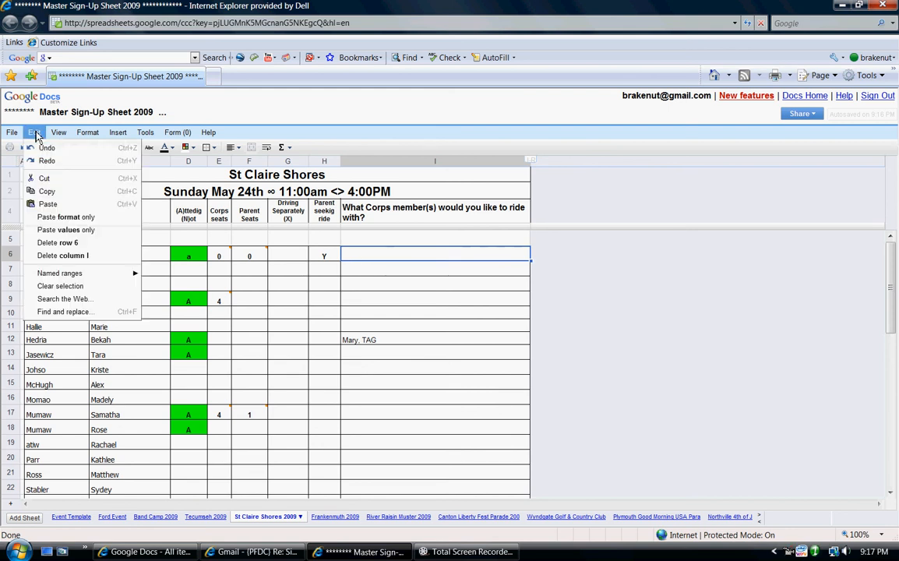
left_click(46, 191)
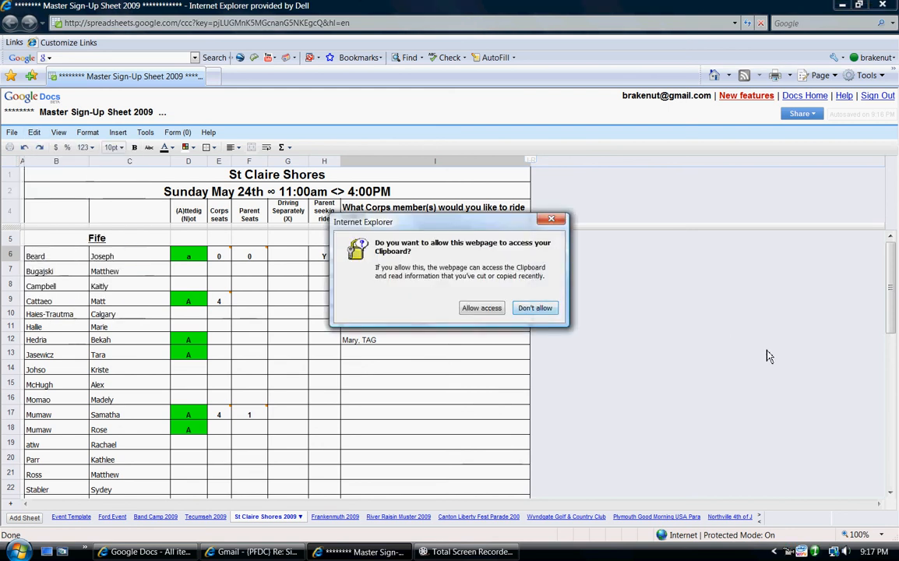
left_click(555, 308)
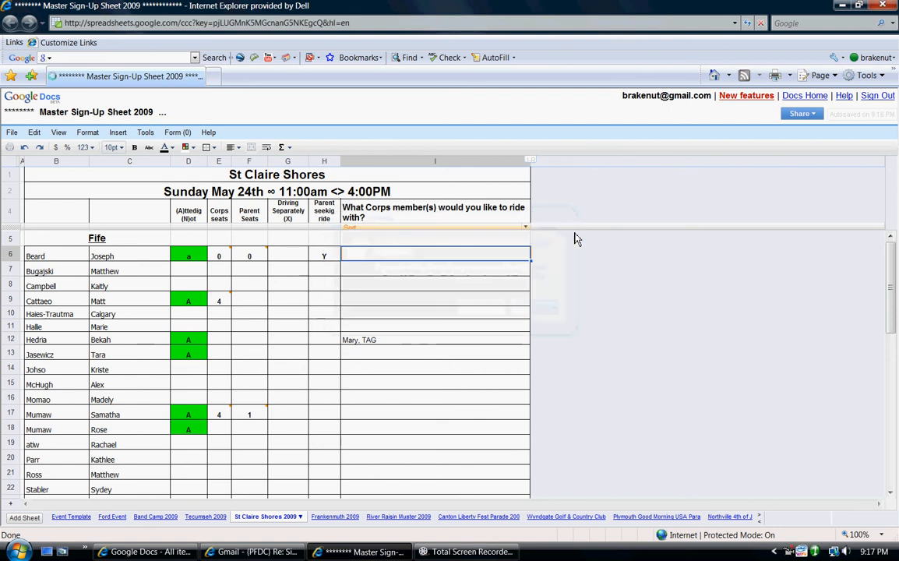
View the Frankenmuth 2009 and Band Camp 2009 sheets, and open the Tecumseh 2009 sheet
left_click(335, 517)
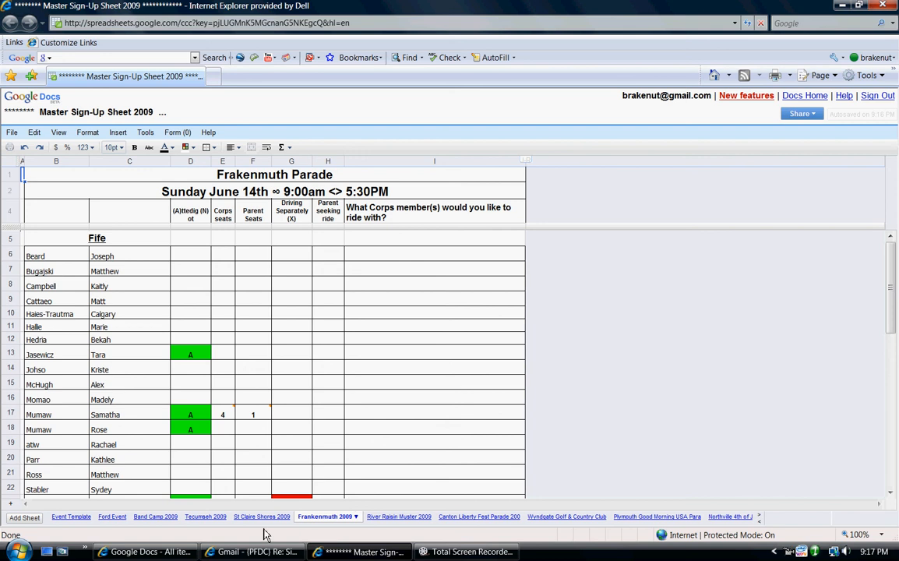
left_click(155, 518)
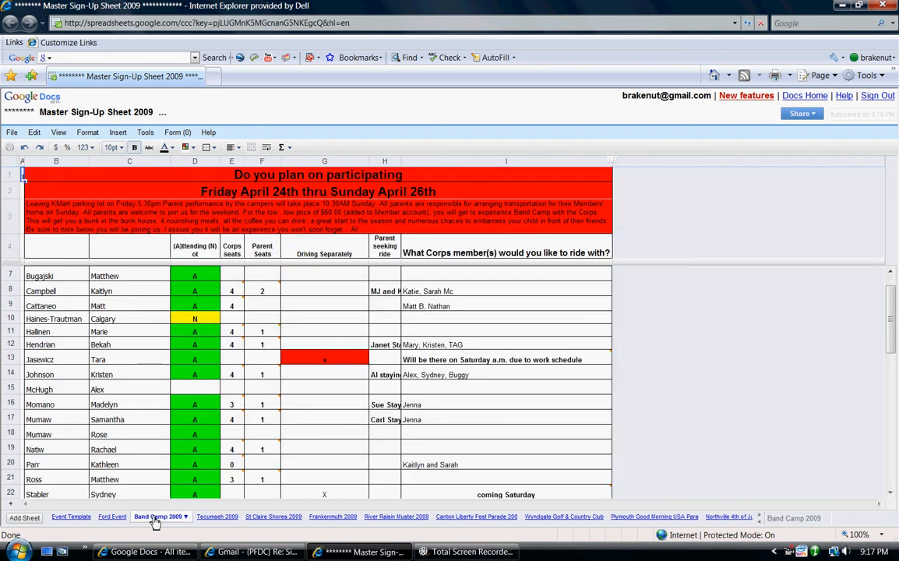
left_click(208, 518)
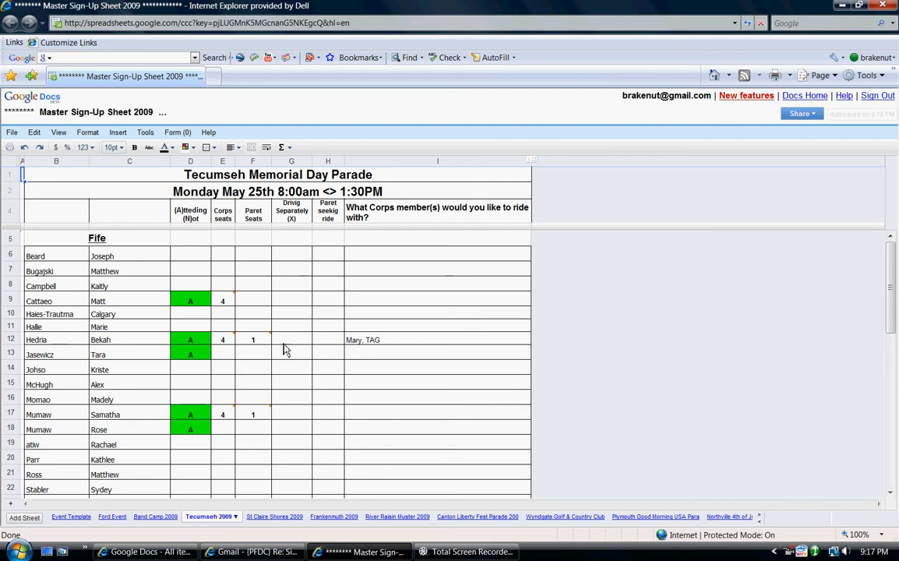
Check the attendance entries of the same-surname Fife and Guard members in cells D9 and D29
mouse_move(193, 310)
left_click(195, 304)
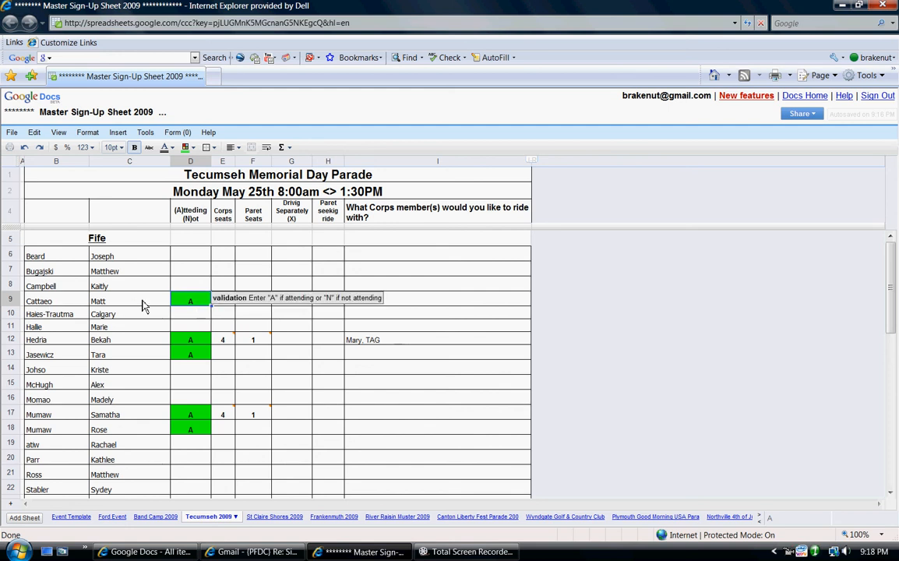
scroll(141, 317, "down", 3)
scroll(140, 317, "down", 6)
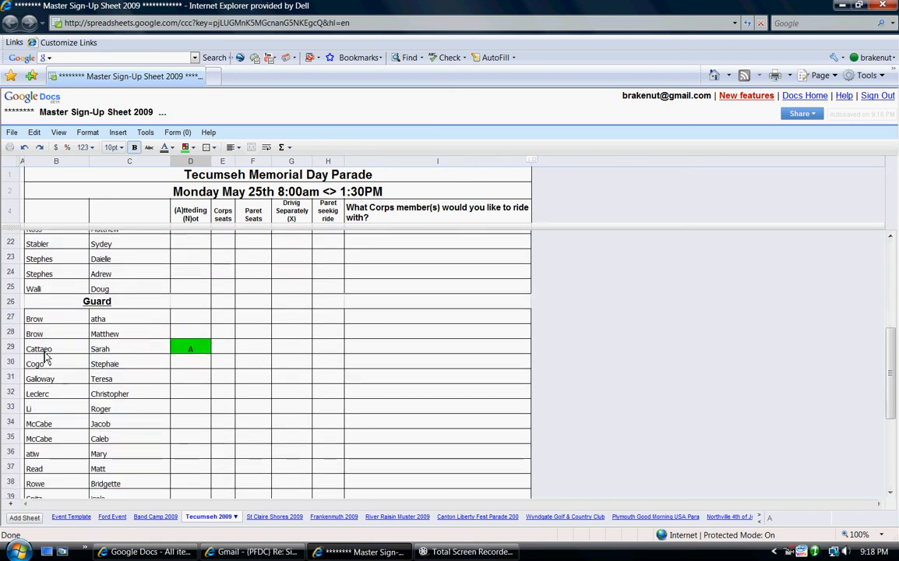
left_click(191, 352)
mouse_move(225, 355)
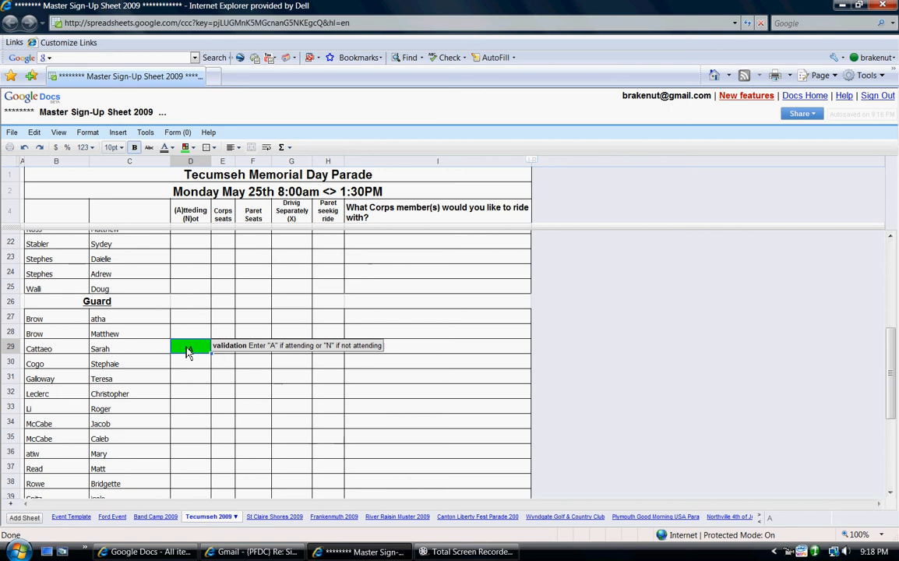
type("A")
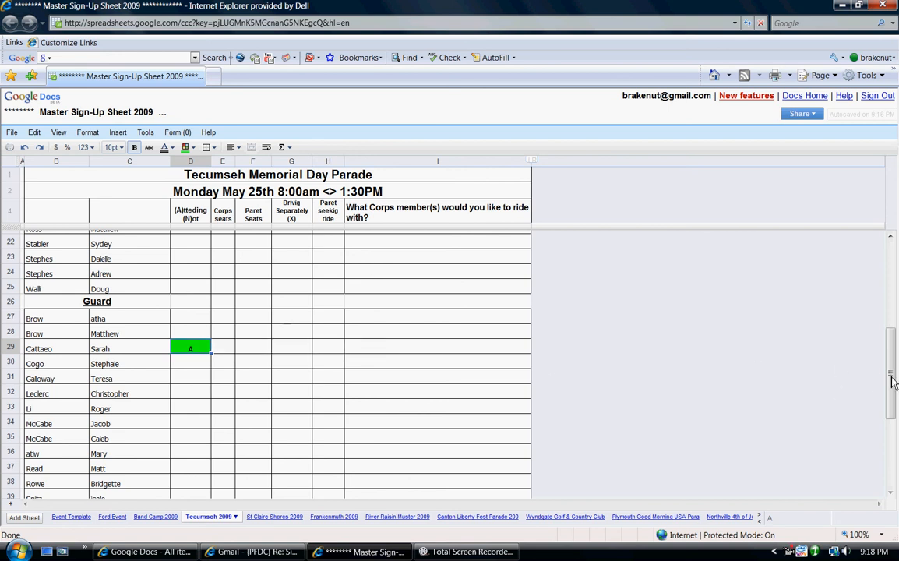
Enter "A" for attending in D23 and 3 corps seats in E23 for the row 23 Fife member
left_click_drag(890, 383, 890, 297)
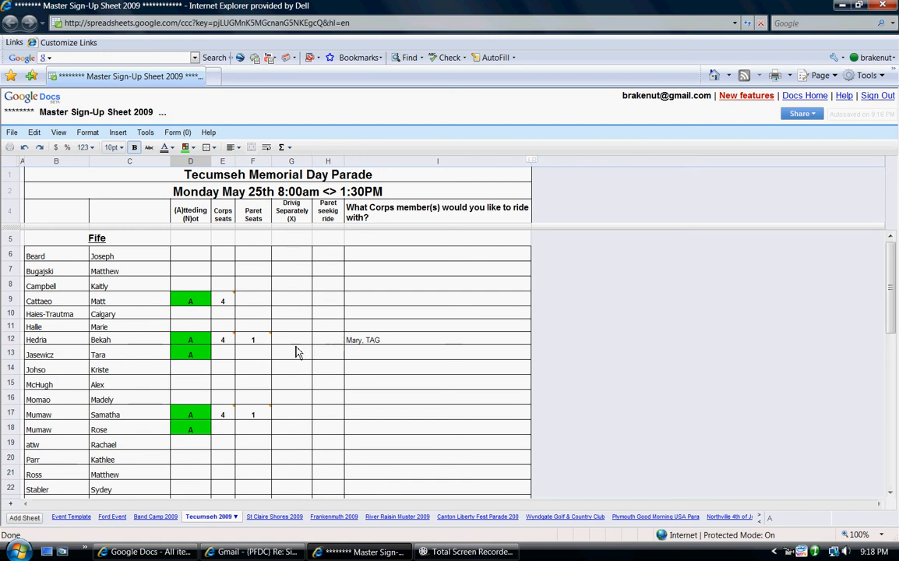
scroll(189, 366, "down", 2)
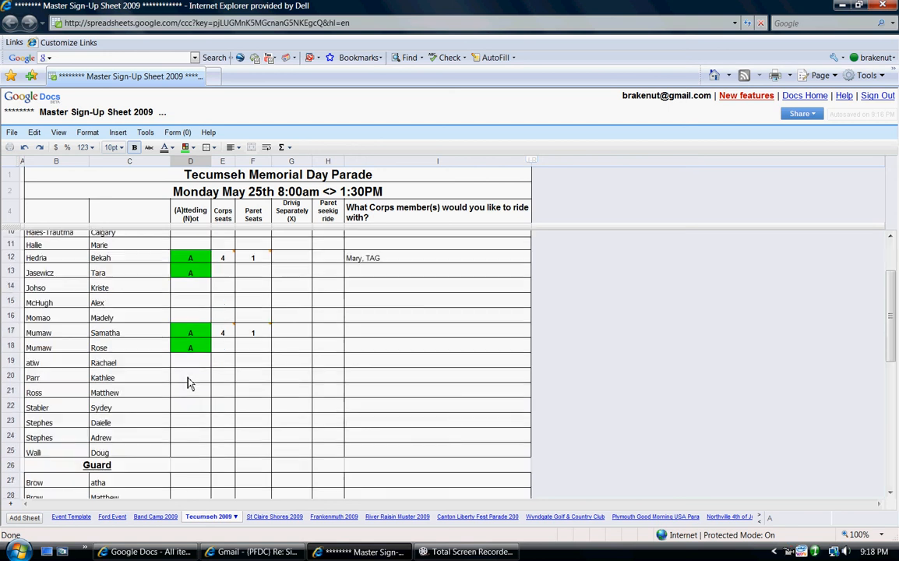
left_click(48, 423)
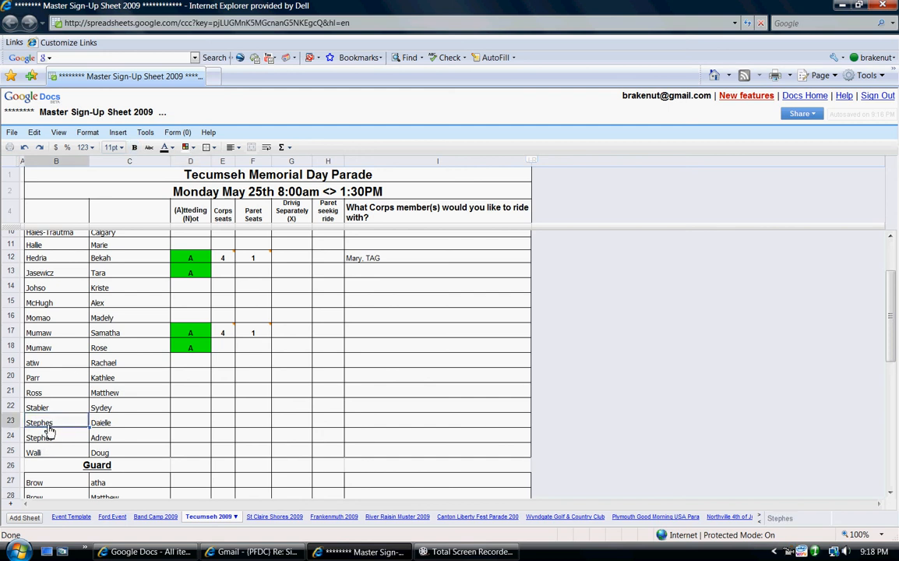
left_click(195, 428)
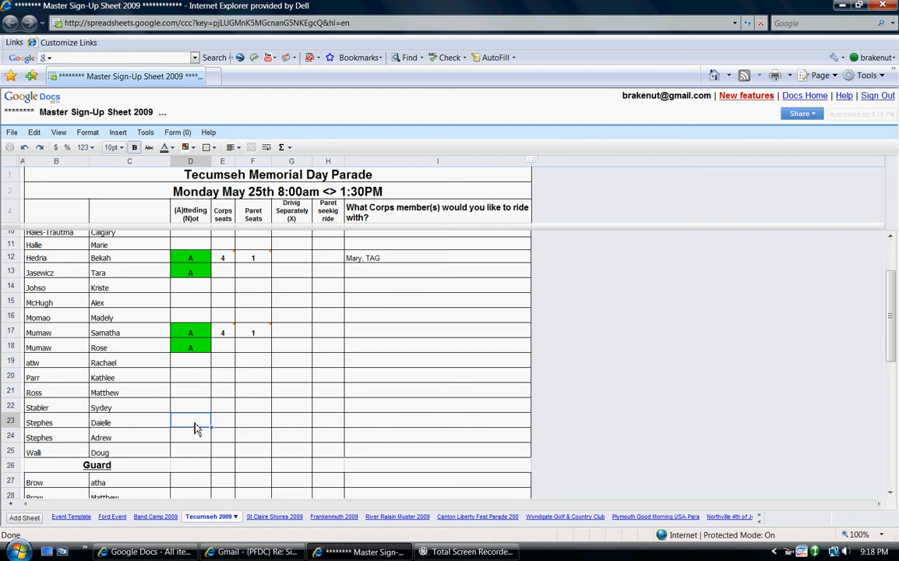
type("A")
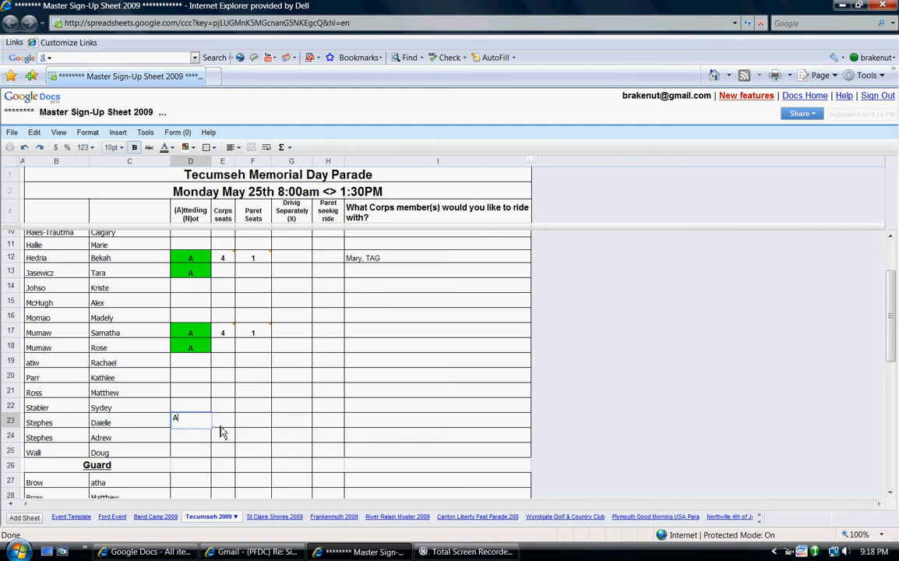
left_click(226, 428)
type("3")
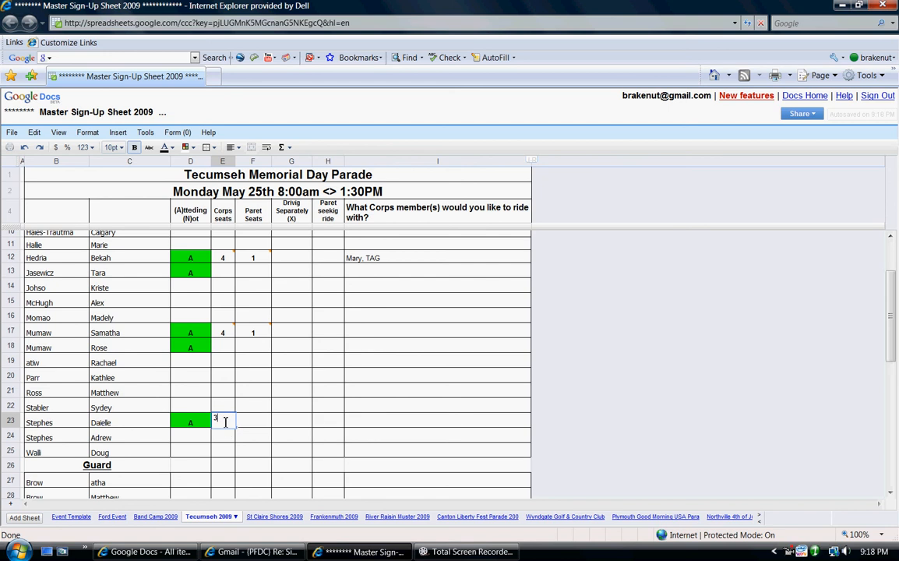
left_click(253, 425)
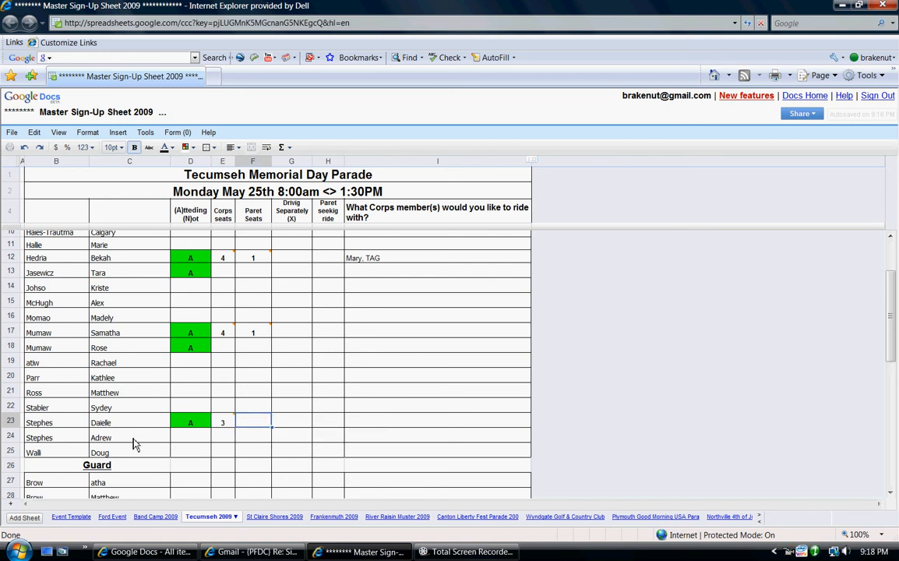
Enter "a" for attending in cell D24 for the same-surname member in row 24
left_click(192, 440)
type("a")
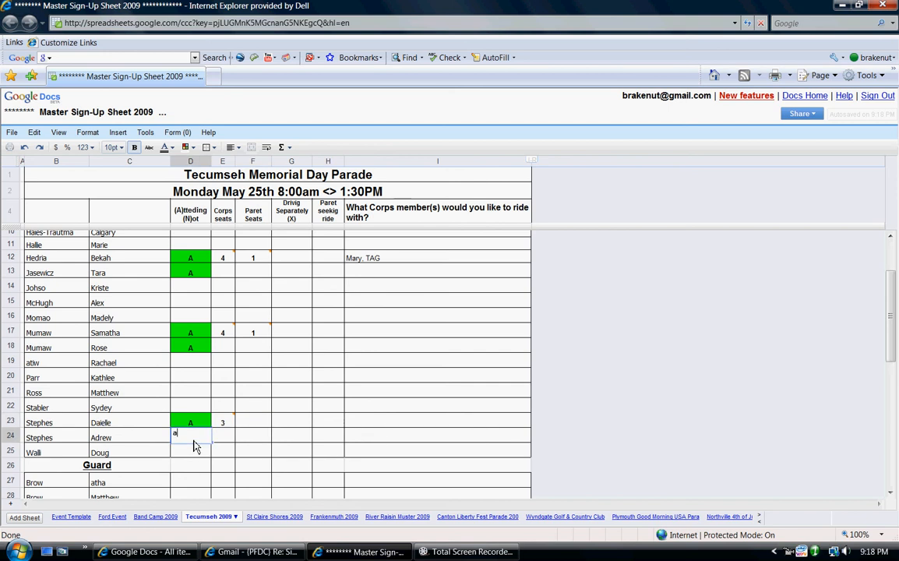
left_click(225, 442)
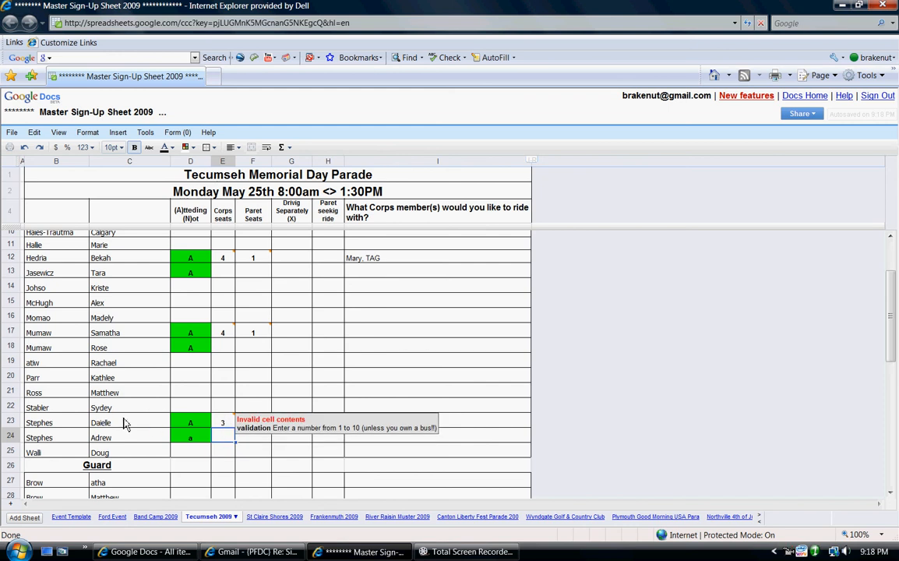
Clear the corps seats entry in E23 and the attendance entries in D23 and D24
left_click(224, 422)
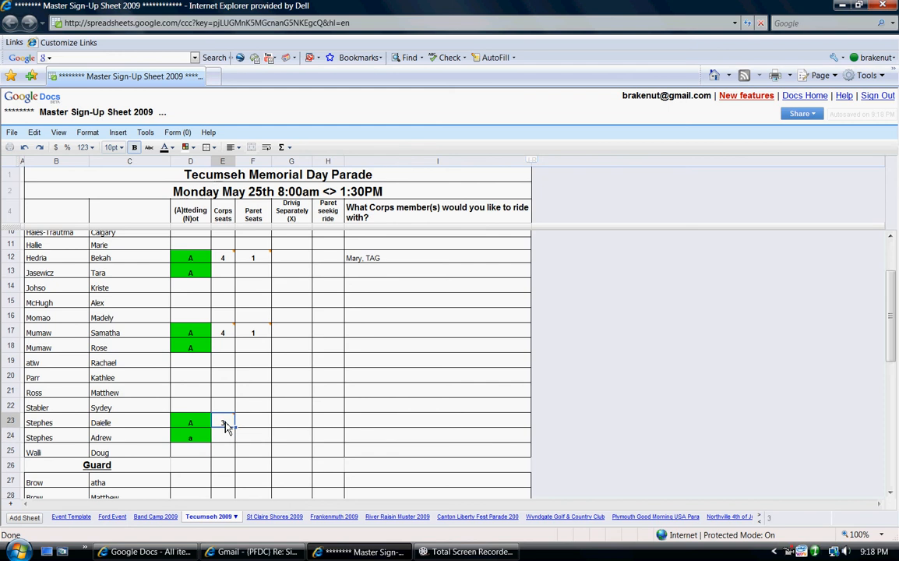
left_click(191, 425)
key("Delete")
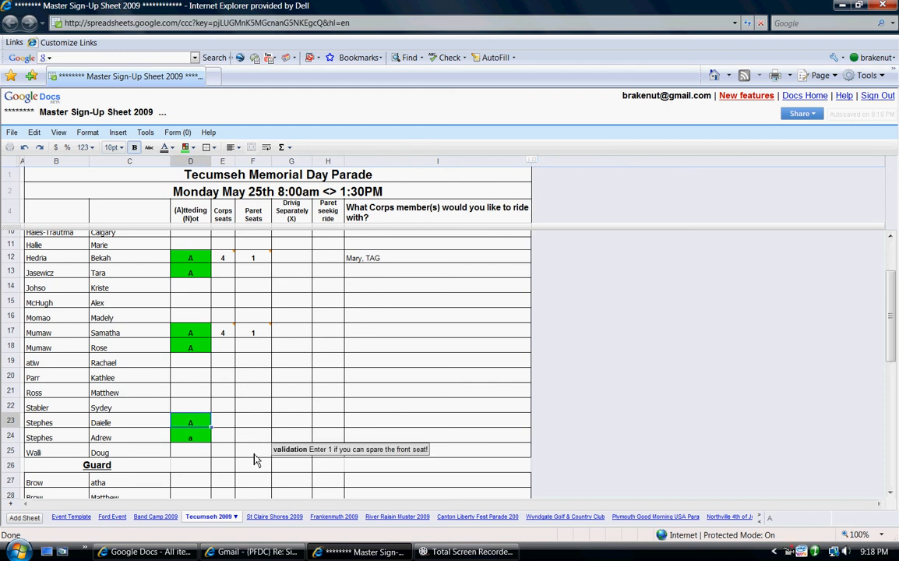
left_click(194, 441)
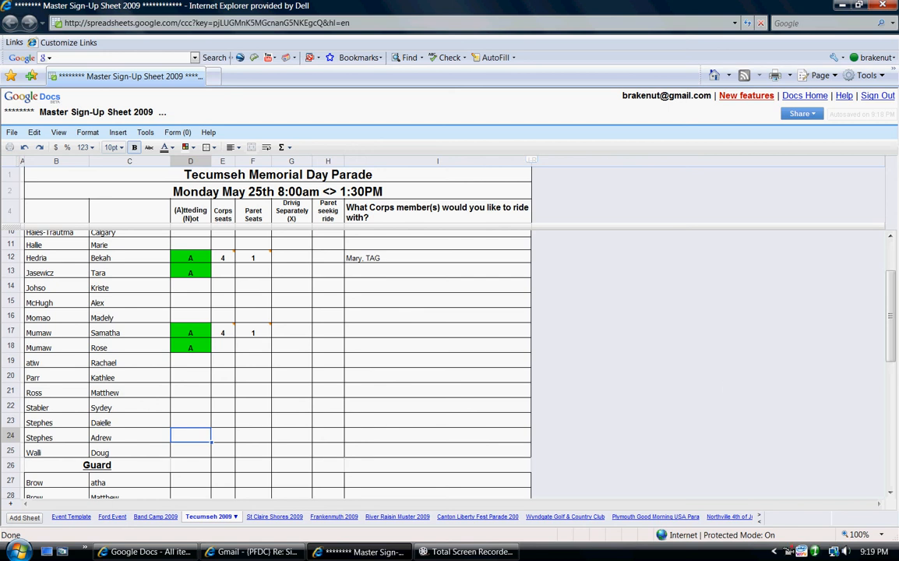
left_click(792, 552)
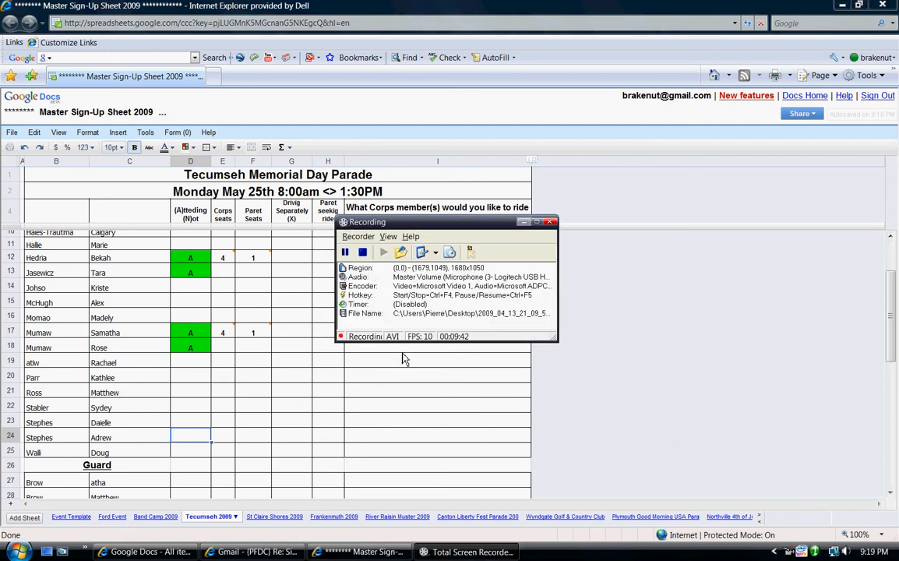